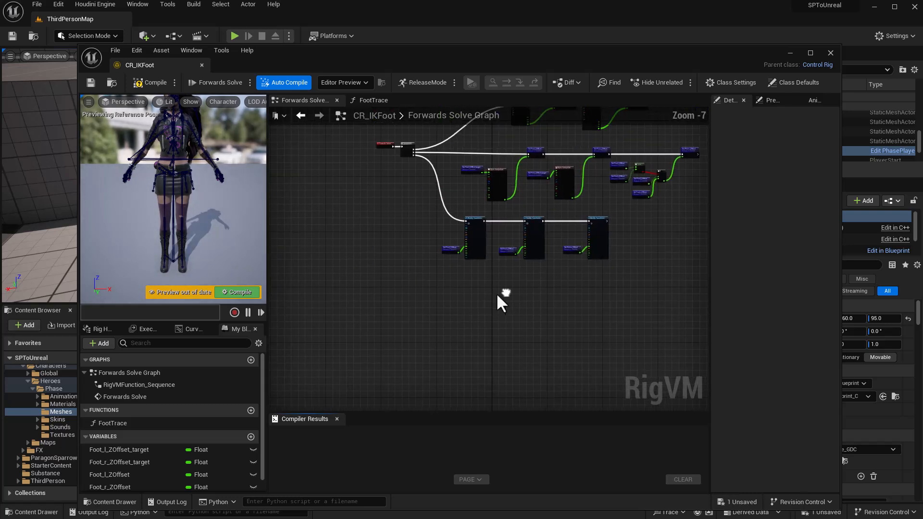
- Add a Full Body IK node to the Forwards Solve graph and place it beneath the first Modify Transforms node
right_click(464, 285)
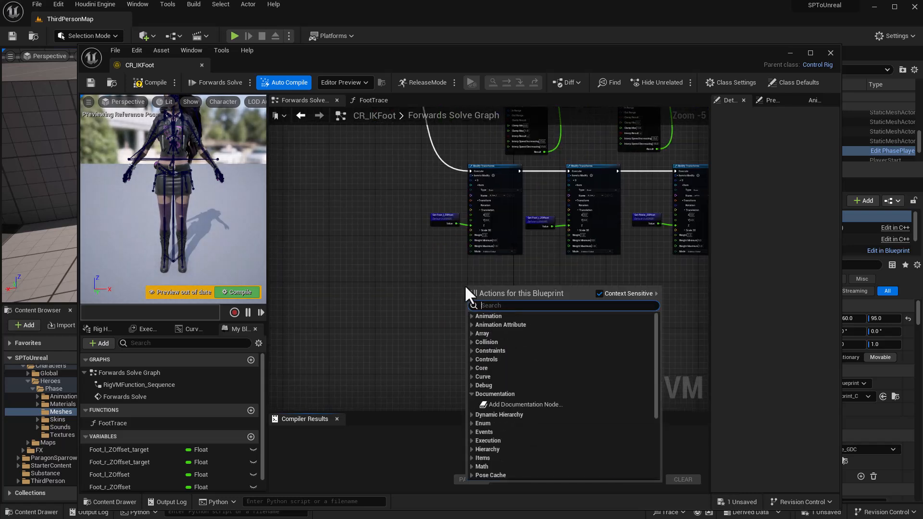
type("fullbo")
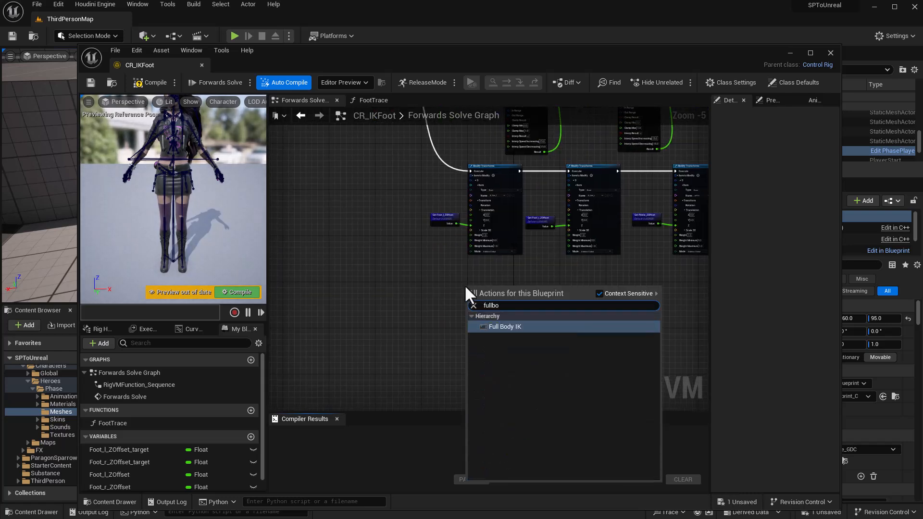
key("Return")
scroll(498, 233, "up", 5)
right_click_drag(470, 373, 527, 200)
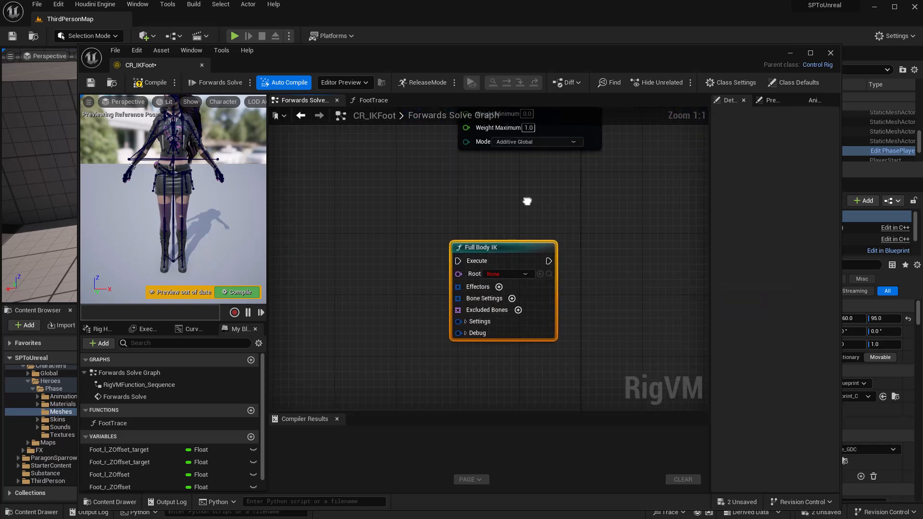
left_click_drag(515, 248, 457, 186)
right_click_drag(547, 179, 660, 319)
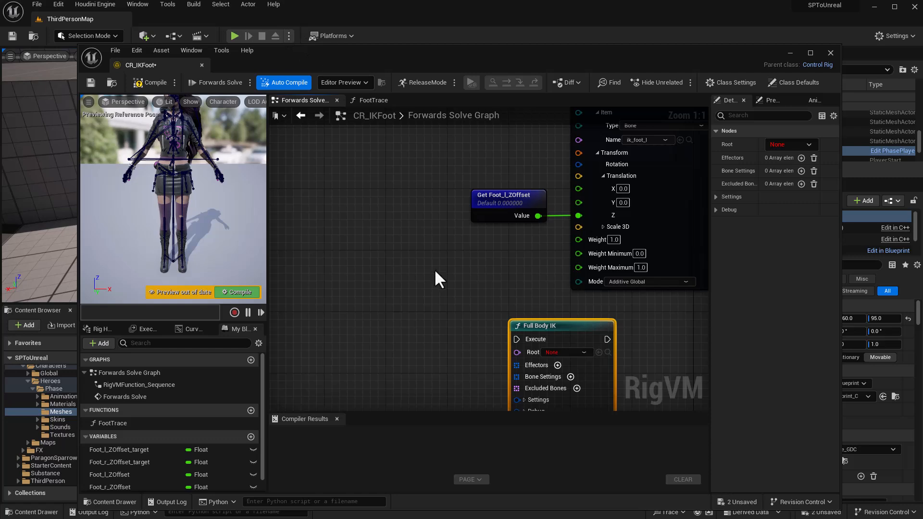
scroll(435, 270, "down", 2)
scroll(527, 319, "up", 2)
left_click_drag(529, 318, 519, 298)
- Connect a new output of the Sequence node to the Full Body IK node's Execute input and shift the node slightly lower
scroll(460, 275, "down", 5)
right_click_drag(386, 136, 419, 268)
scroll(420, 267, "up", 2)
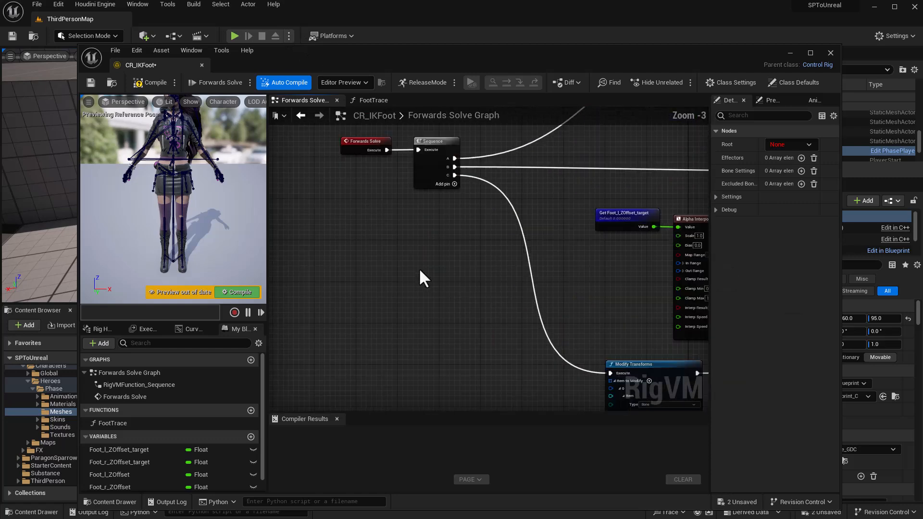
scroll(439, 190, "up", 3)
scroll(447, 165, "down", 3)
right_click_drag(481, 215, 455, 188)
scroll(500, 336, "down", 1)
left_click_drag(434, 143, 516, 223)
scroll(508, 409, "up", 4)
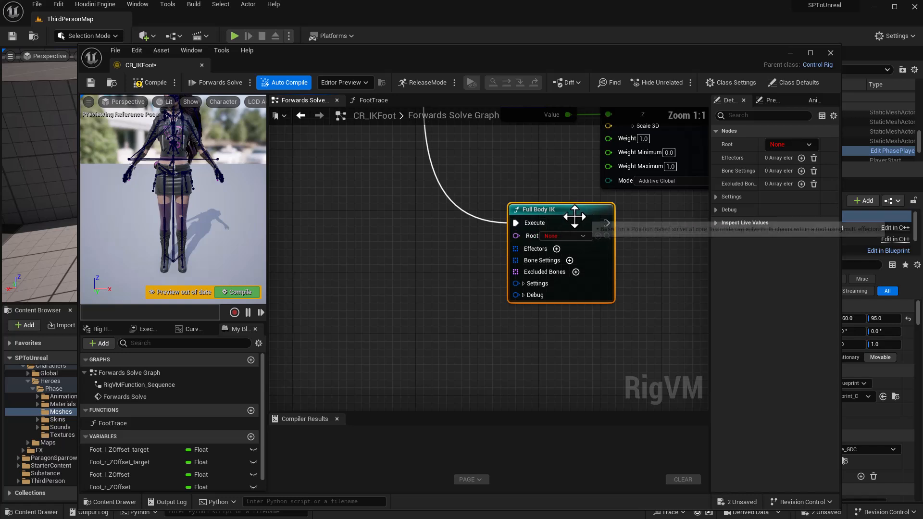
left_click_drag(581, 214, 578, 253)
scroll(558, 227, "down", 2)
right_click_drag(535, 208, 460, 182)
scroll(475, 207, "up", 2)
right_click_drag(623, 278, 635, 253)
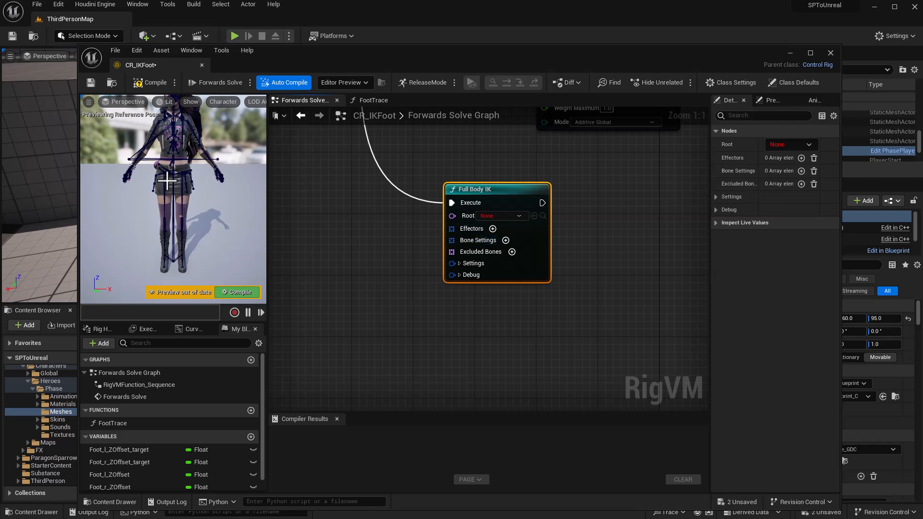
- Set the Full Body IK node's Root bone to pelvis
left_click(493, 214)
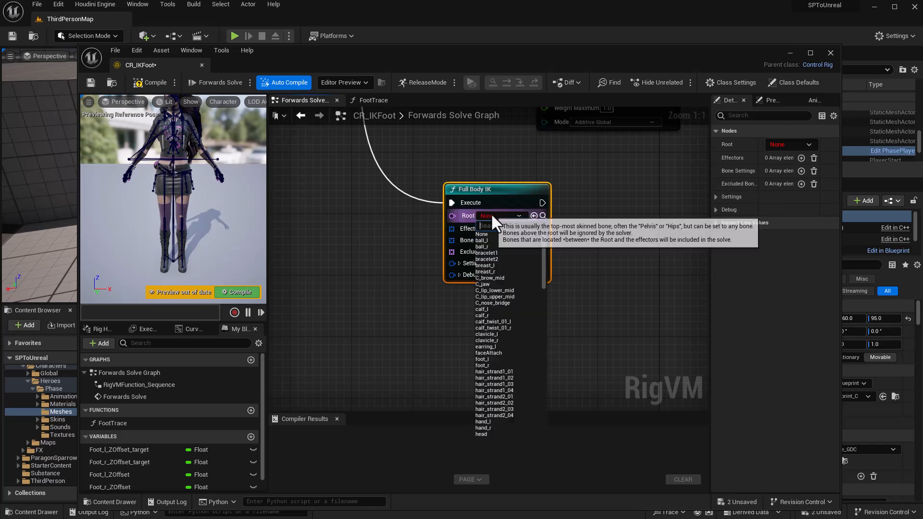
type("p")
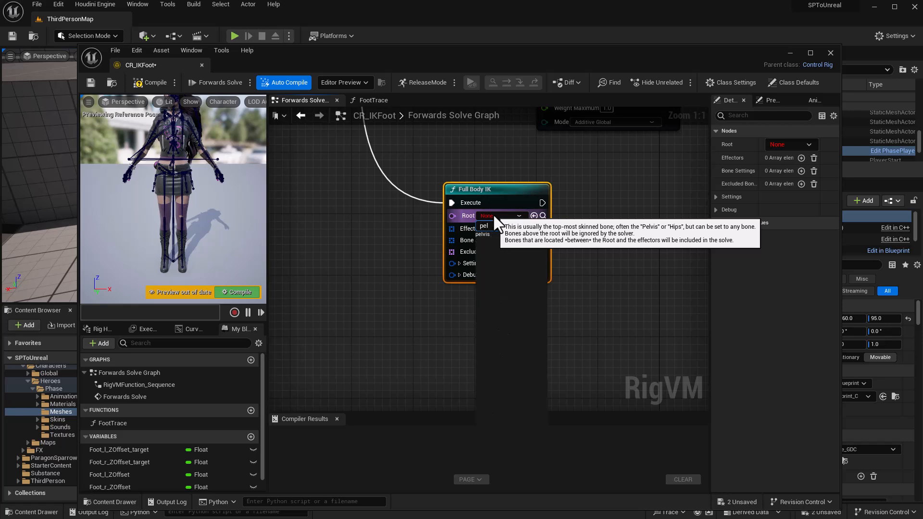
type("el")
left_click(502, 234)
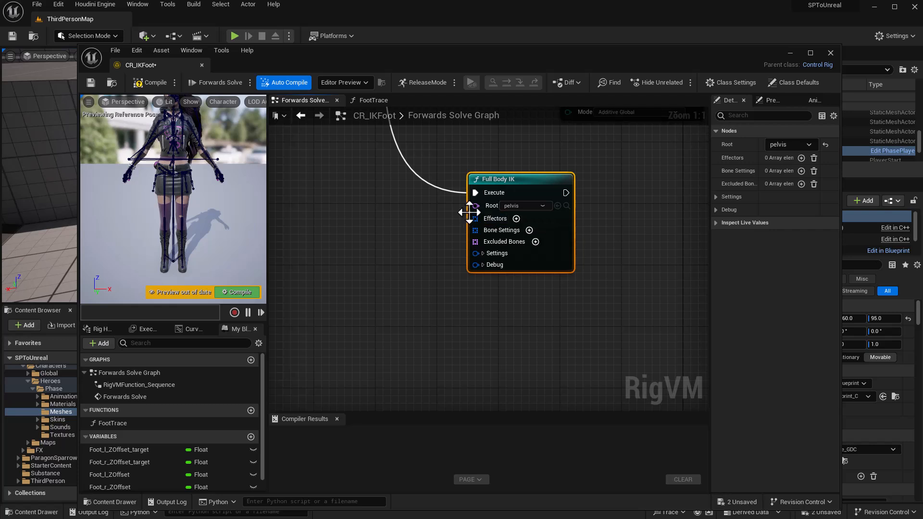
- Add two effectors to the Full Body IK node
left_click(516, 219)
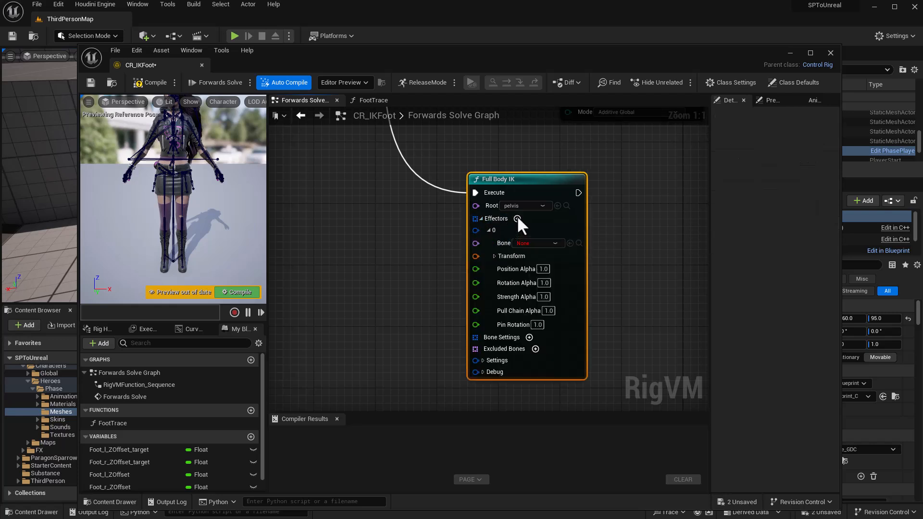
left_click(516, 218)
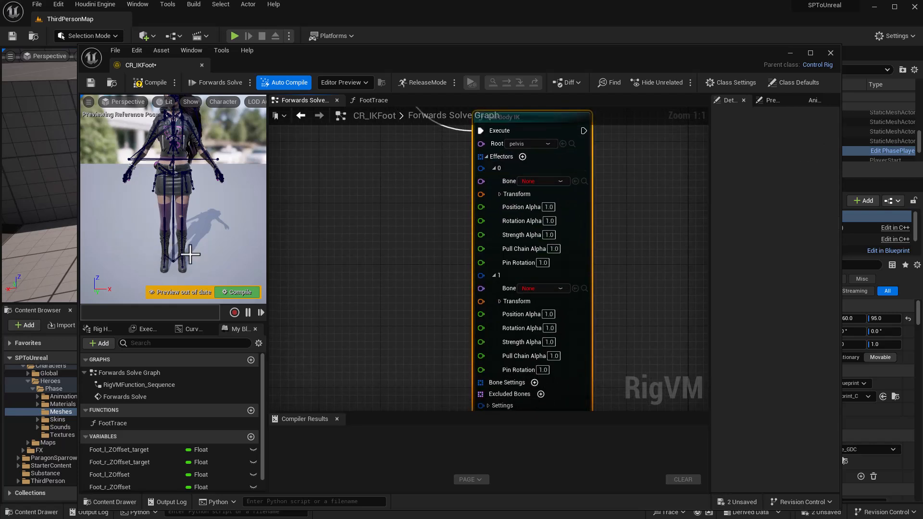
mouse_move(358, 258)
right_mouse_down()
mouse_move(375, 237)
mouse_move(345, 269)
right_mouse_up()
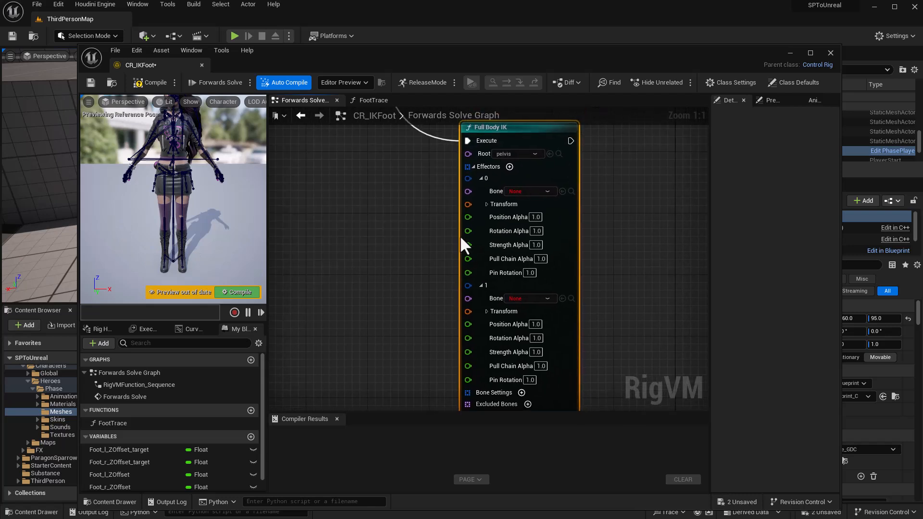
- Set the bone of effector 0 to foot_l and the bone of effector 1 to foot_r
left_click(544, 191)
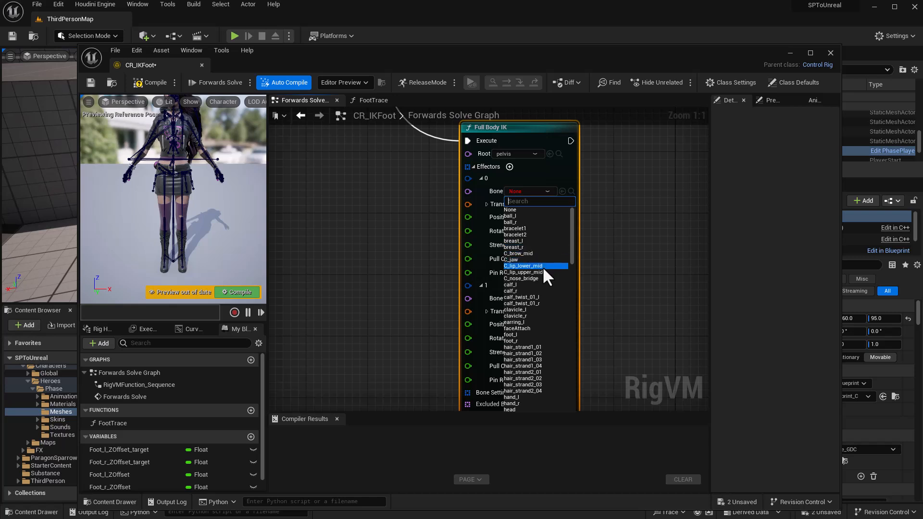
left_click(525, 336)
right_click_drag(601, 288, 614, 228)
left_click(543, 239)
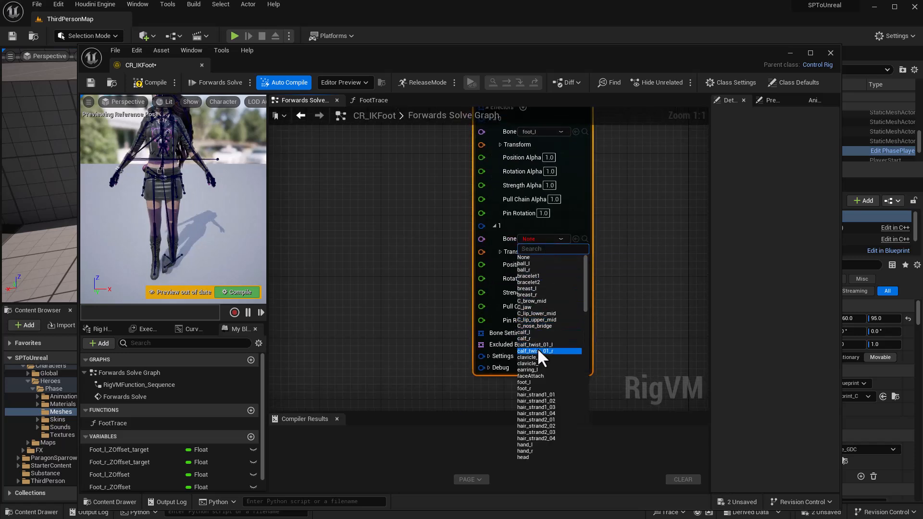
type("r")
key("BackSpace")
type("foot")
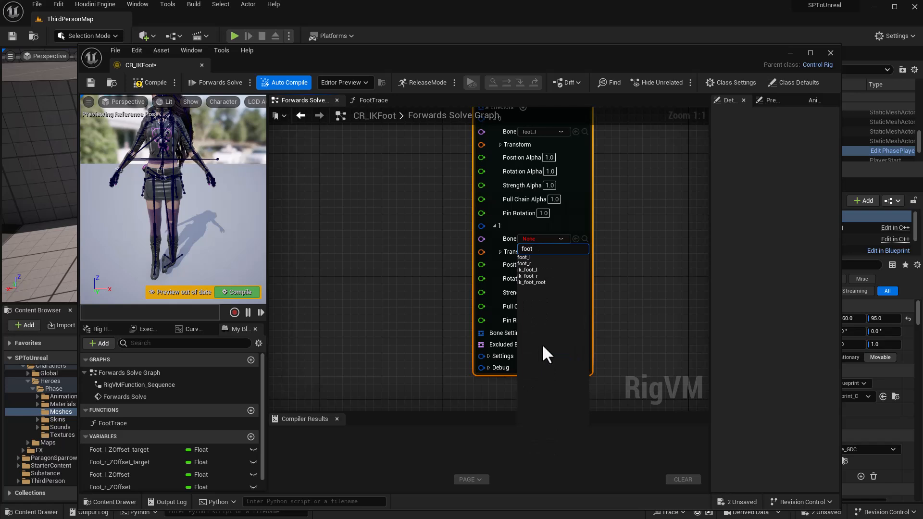
left_click(544, 263)
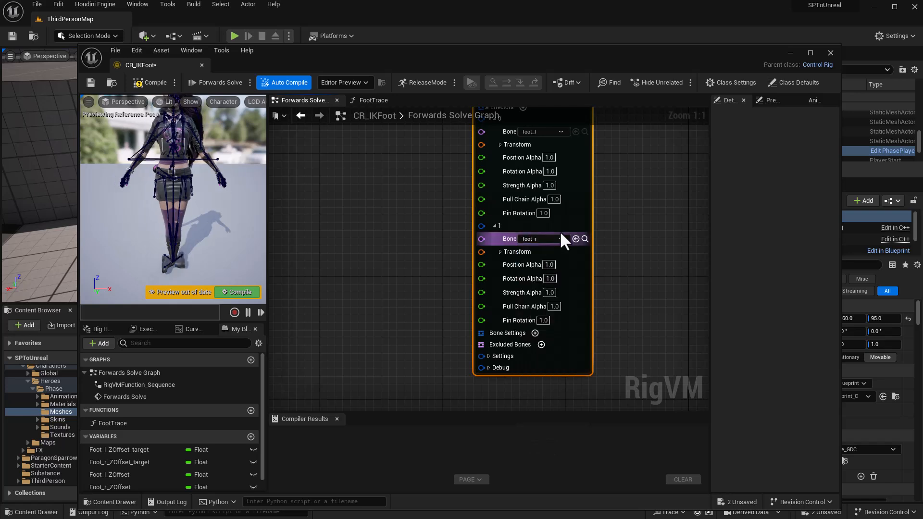
- Examine effector 0's transform pins and the bones targeted by the existing Modify Transforms nodes
right_click_drag(534, 238, 526, 295)
right_click_drag(153, 267, 172, 233)
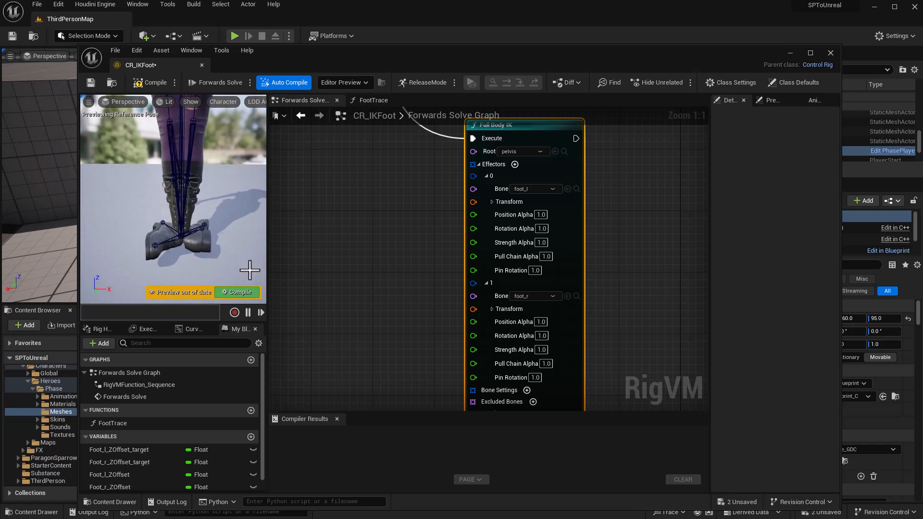
right_click_drag(412, 289, 417, 273)
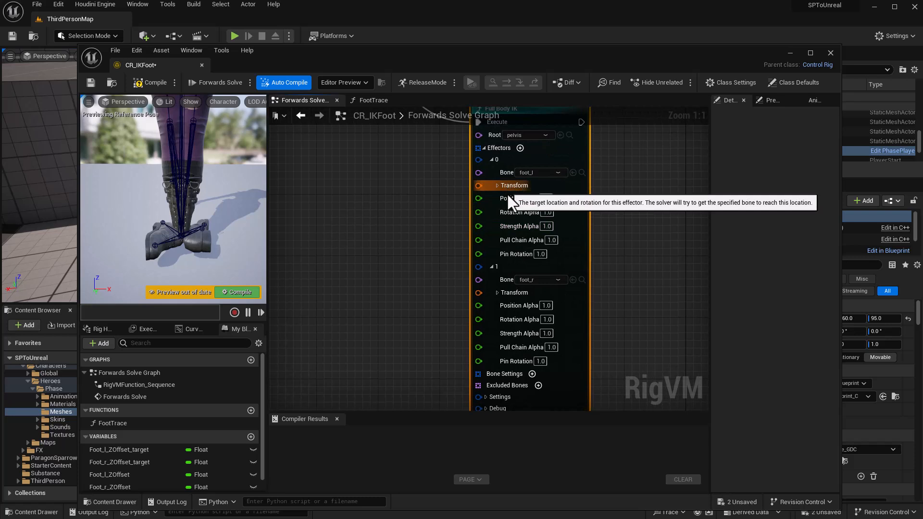
left_click(499, 186)
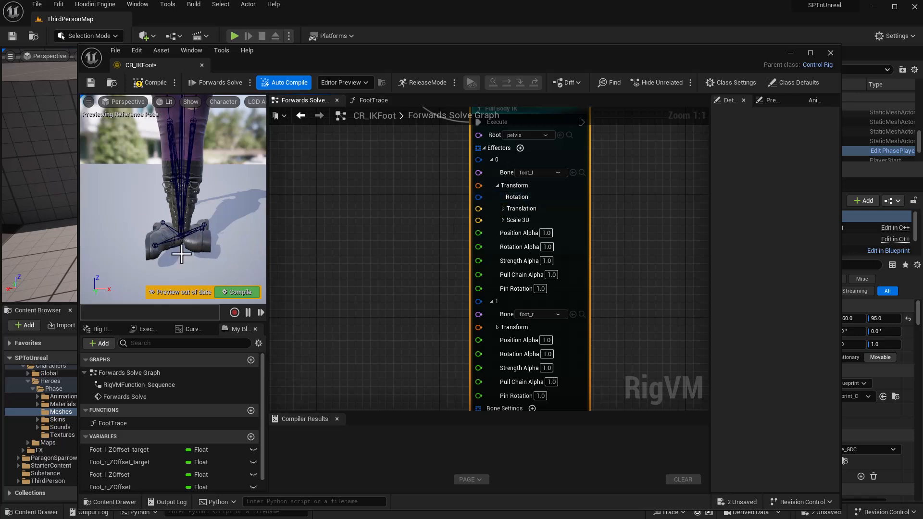
right_click_drag(390, 272, 365, 289)
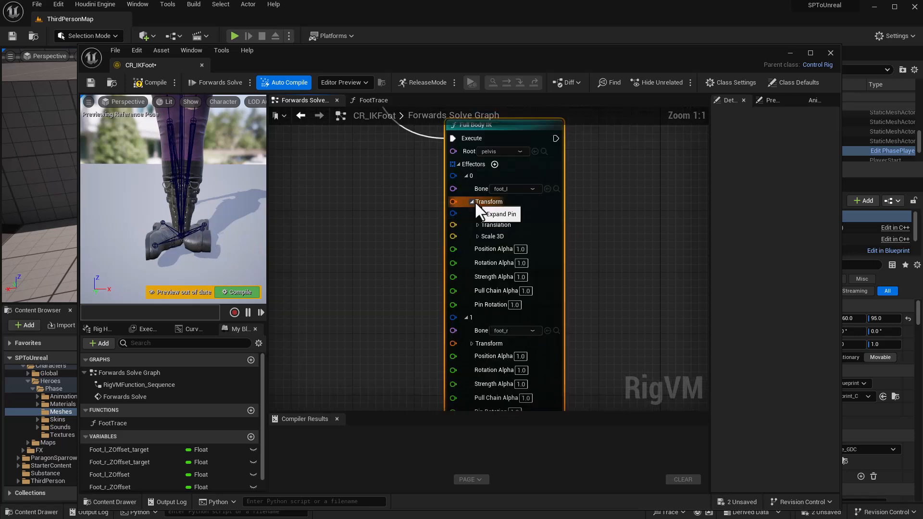
right_click_drag(380, 203, 368, 404)
right_click_drag(455, 270, 356, 375)
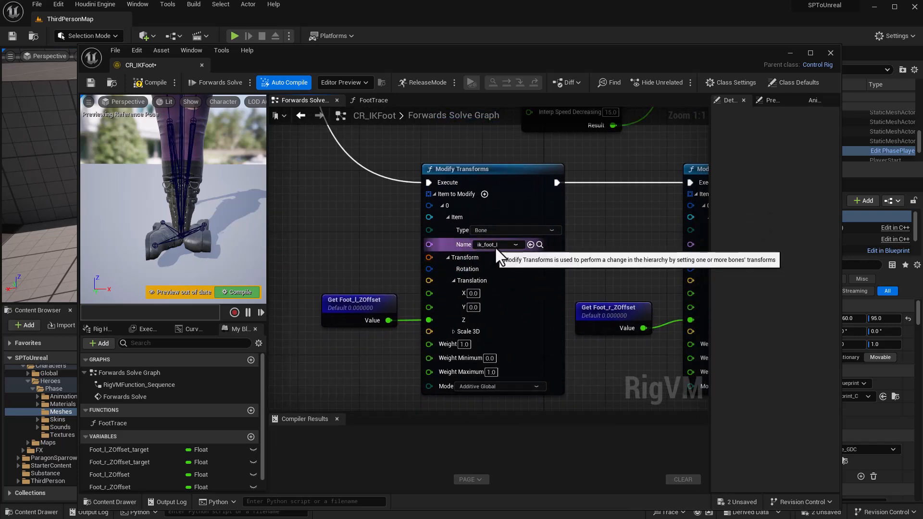
right_click_drag(635, 273, 693, 298)
scroll(513, 338, "down", 3)
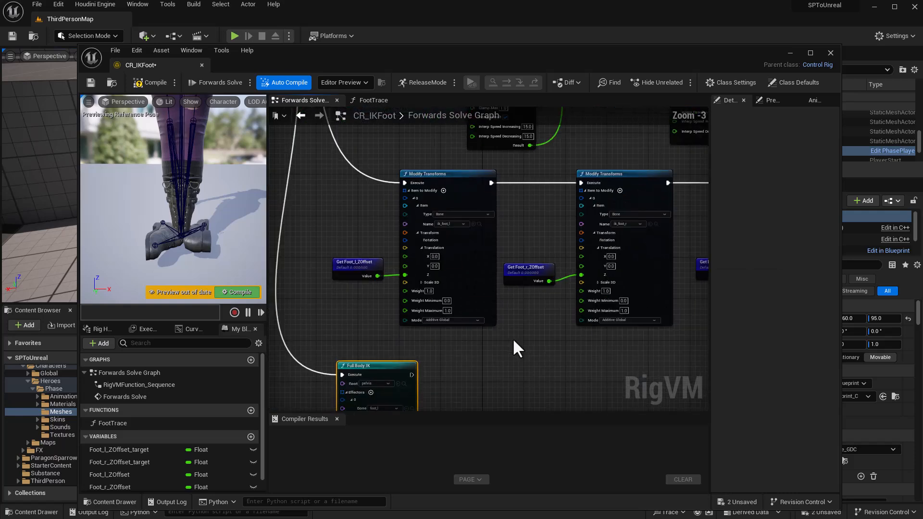
scroll(426, 315, "up", 2)
right_click_drag(428, 267, 470, 179)
- Find the ik_foot_l bone in the rig hierarchy and add a Get Transform node for it beside Full Body IK
right_click(436, 225)
left_click(386, 237)
left_click(99, 329)
scroll(154, 419, "down", 5)
left_click_drag(258, 388, 244, 481)
right_click_drag(407, 245, 316, 327)
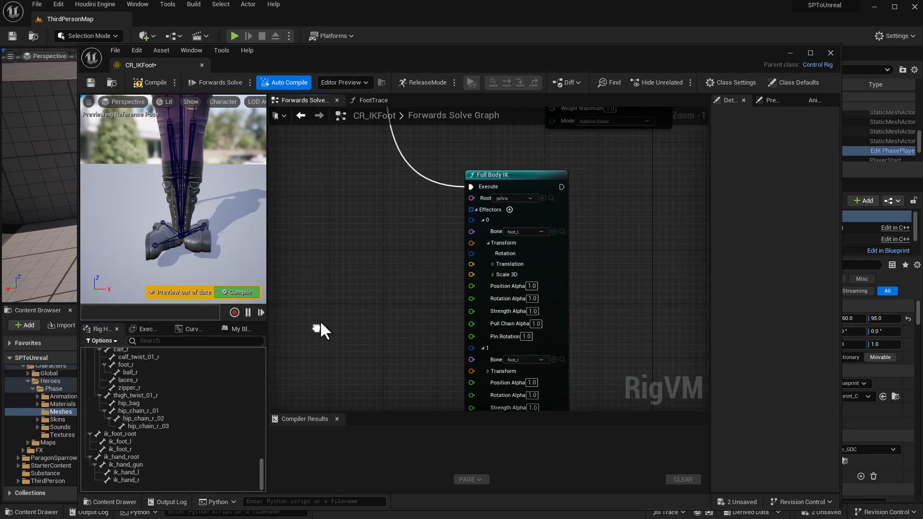
scroll(455, 250, "up", 1)
right_click_drag(492, 391, 457, 278)
right_click_drag(385, 243, 379, 385)
left_click_drag(126, 443, 294, 259)
left_click(390, 276)
- Connect the ik_foot_l node's Transform output to effector 0's Transform input and align the node beside it
left_click(361, 339)
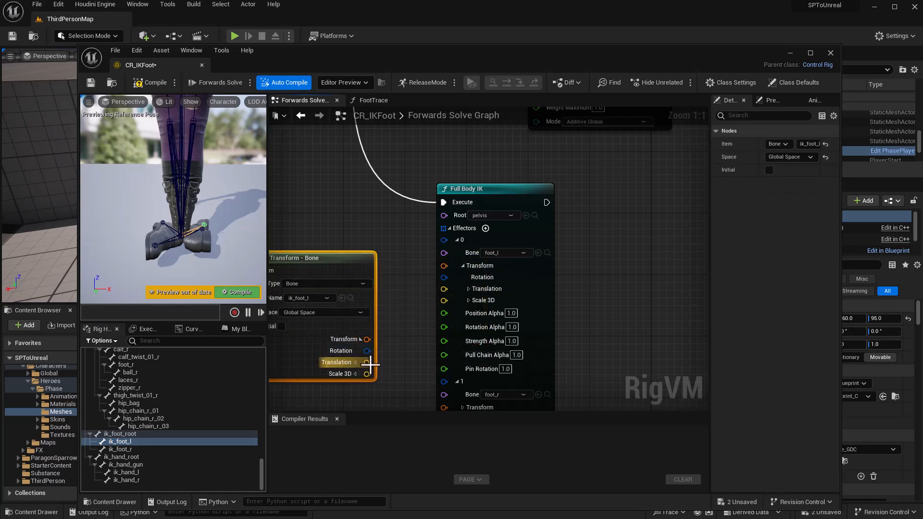
left_click_drag(370, 365, 446, 264)
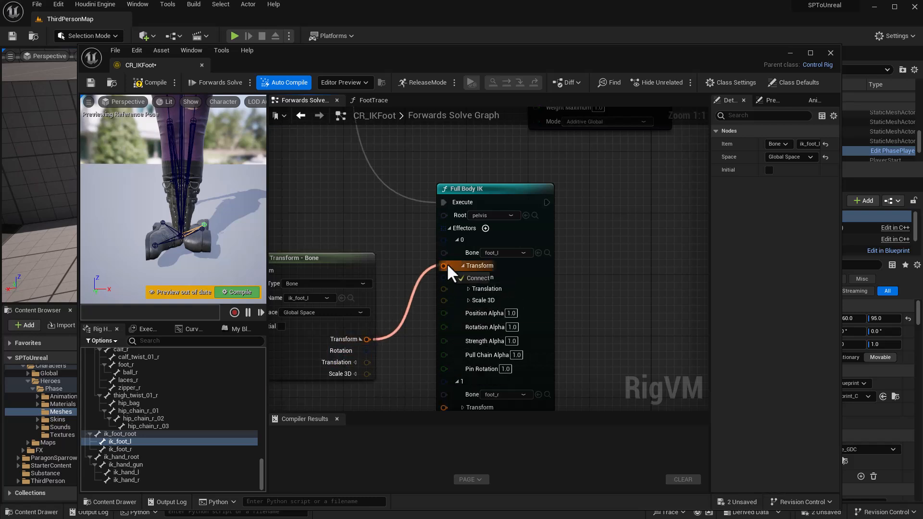
right_click_drag(387, 259, 423, 233)
left_click_drag(398, 236, 413, 205)
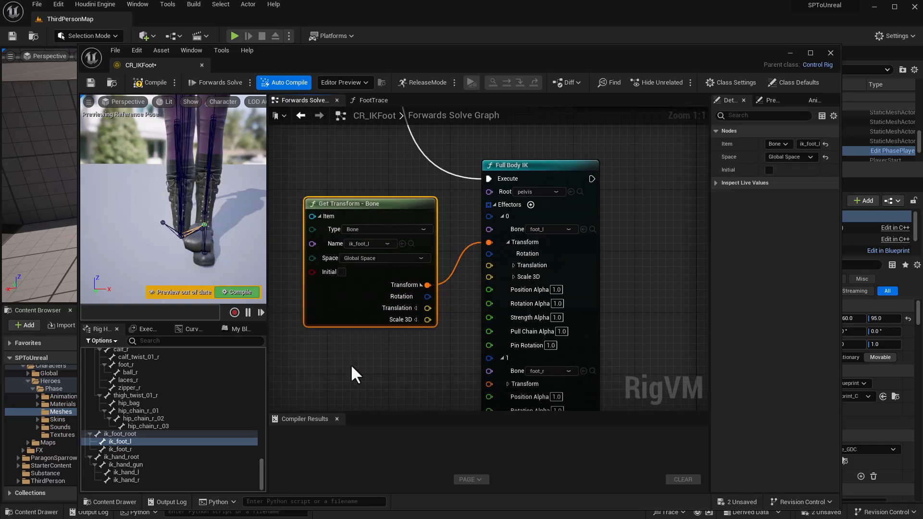
- Add a Get Transform node for the ik_foot_r bone beneath the ik_foot_l one
right_click_drag(354, 362, 375, 275)
left_click(122, 449)
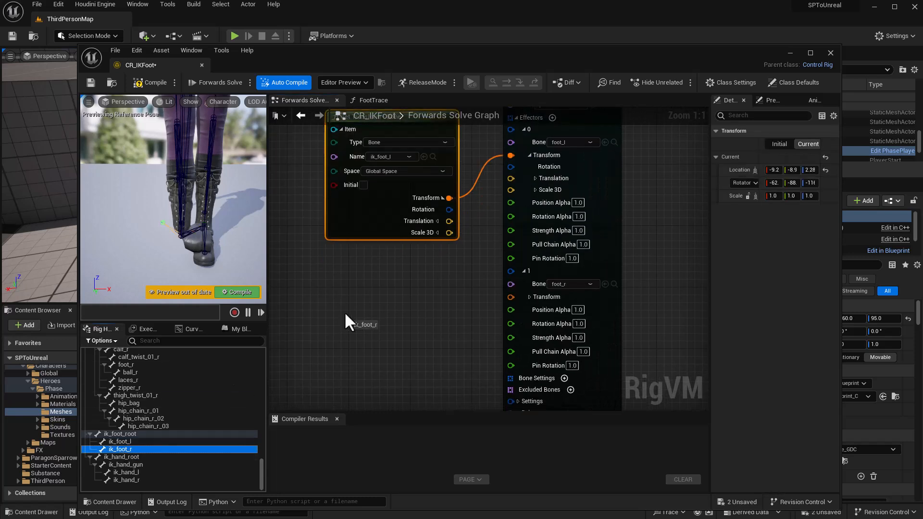
left_click_drag(345, 315, 345, 318)
left_click(385, 332)
right_click_drag(437, 277, 411, 245)
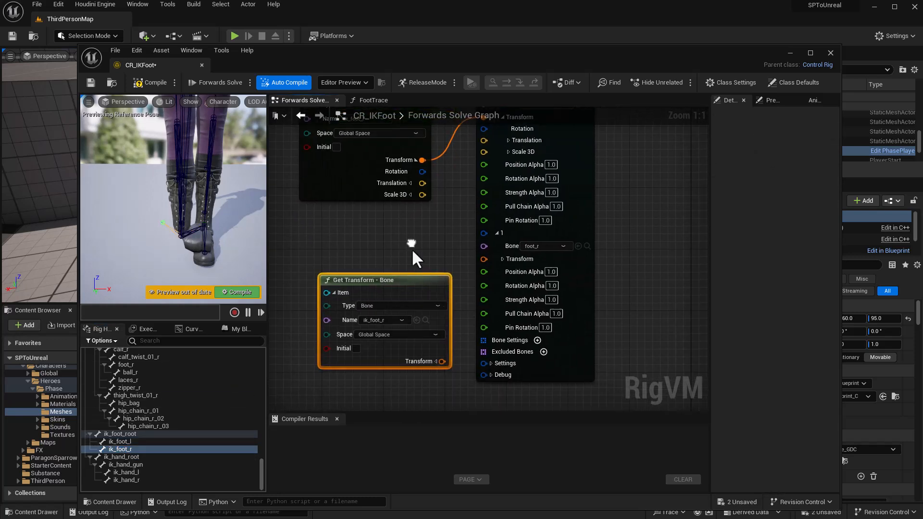
- Connect the ik_foot_r node's Transform output to effector 1's Transform input and align the node beside it
left_click_drag(417, 280, 389, 269)
left_click_drag(413, 352, 486, 258)
left_click_drag(376, 280, 389, 250)
right_click_drag(399, 222, 390, 204)
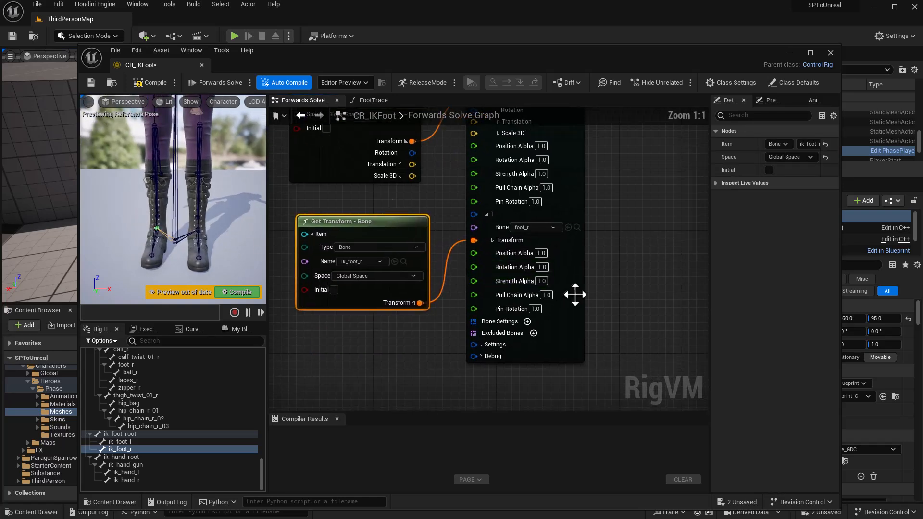
- Expand the Full Body IK node's Settings and set Root Behavior to Pin to Input
right_click_drag(598, 302, 600, 273)
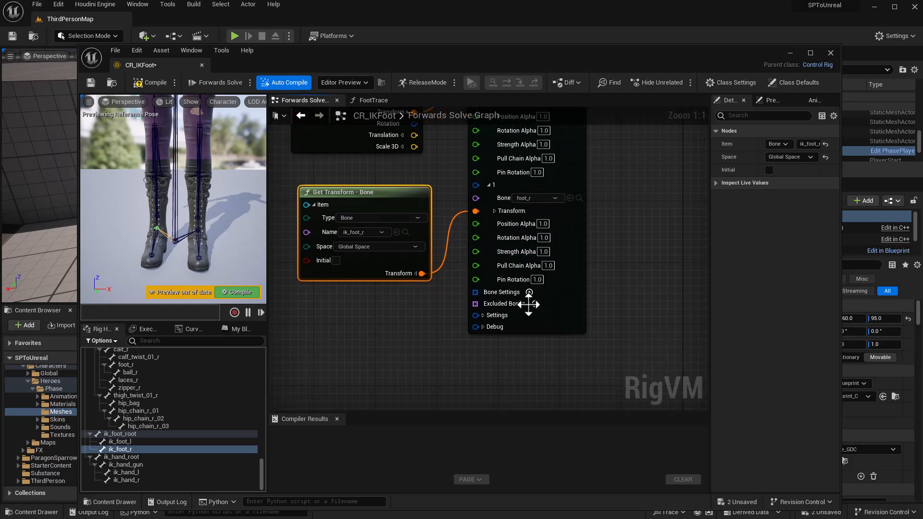
left_click(483, 316)
right_click_drag(647, 313, 635, 201)
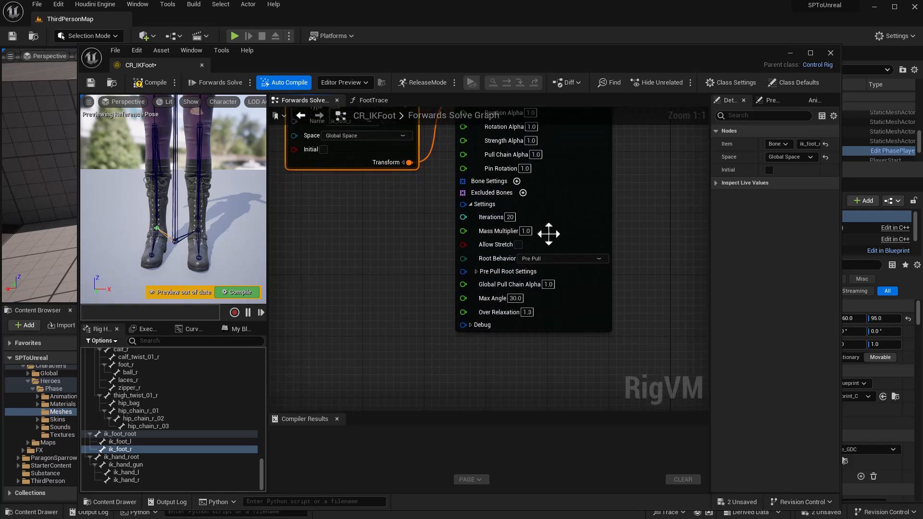
left_click(563, 259)
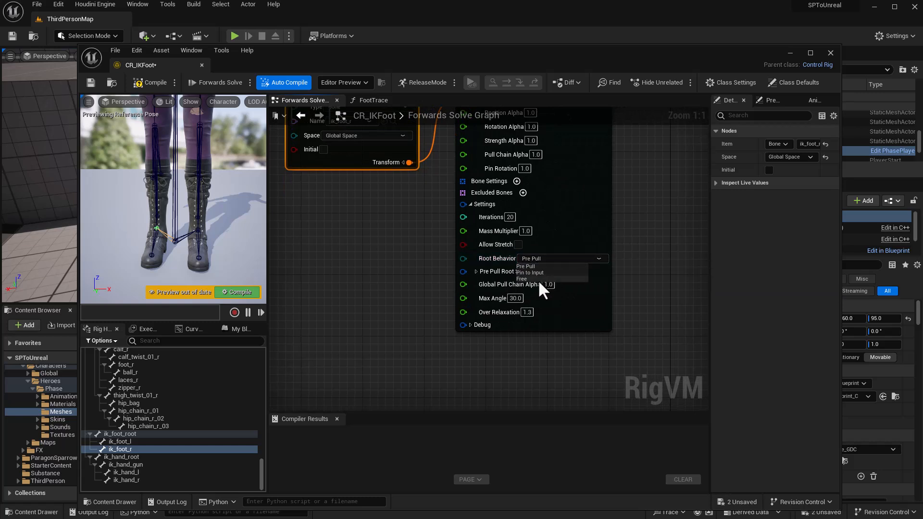
left_click(537, 272)
left_click(569, 272)
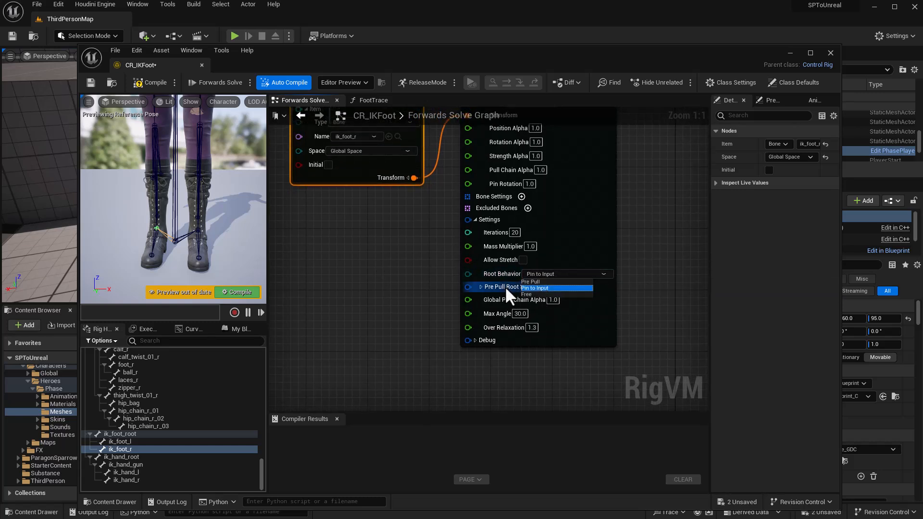
left_click(370, 256)
right_click_drag(370, 255, 379, 278)
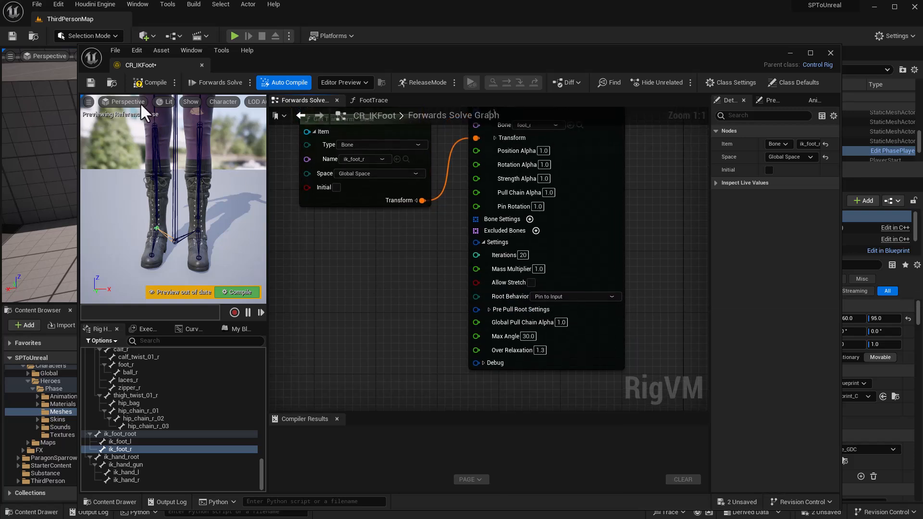
- Compile the control rig and review the Full Body IK node's Root Behavior description and Debug settings
left_click(143, 83)
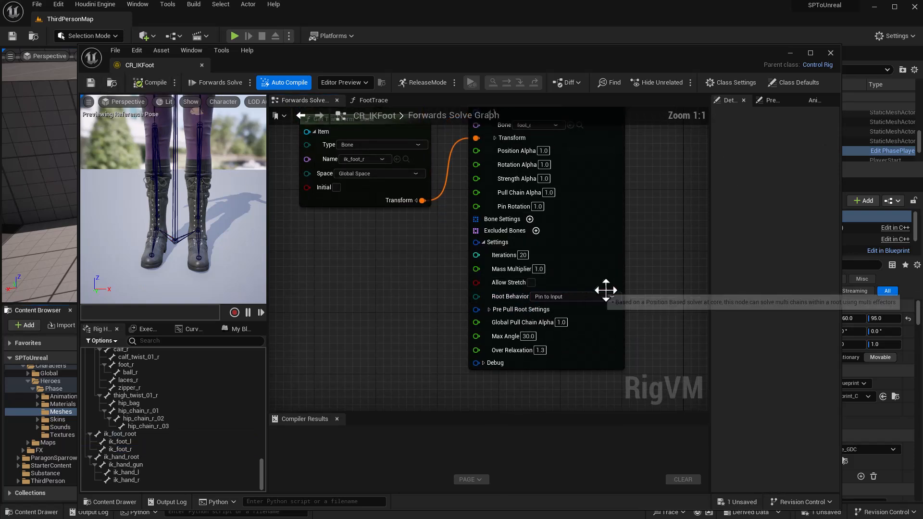
right_click_drag(590, 288, 615, 262)
mouse_move(495, 271)
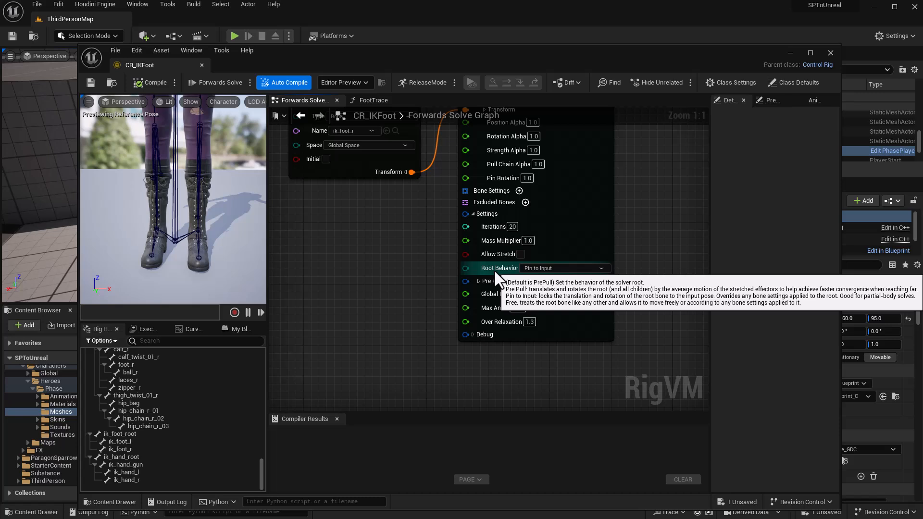
mouse_move(396, 261)
right_mouse_down()
mouse_move(391, 279)
mouse_move(395, 251)
right_mouse_up()
left_click(473, 328)
left_click(473, 328)
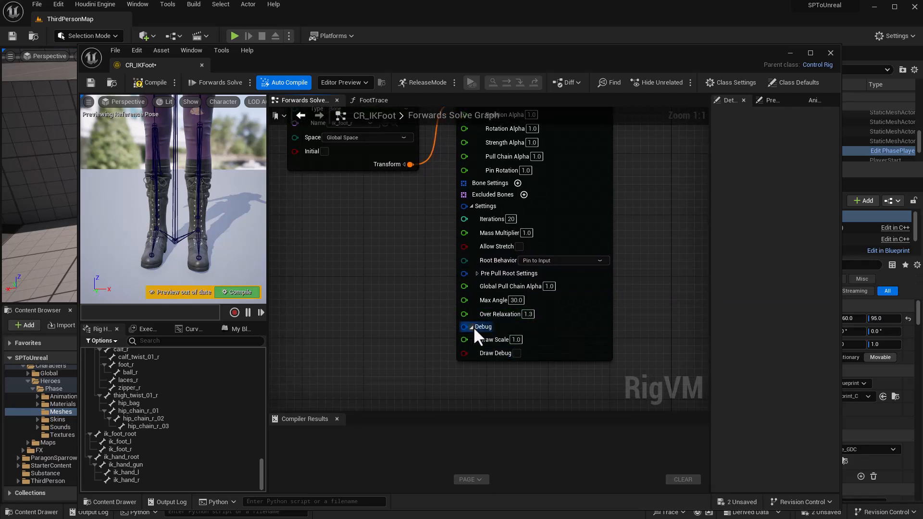
- Compile and save the CR_IKFoot control rig, and close its editor
scroll(399, 279, "down", 5)
scroll(540, 295, "up", 2)
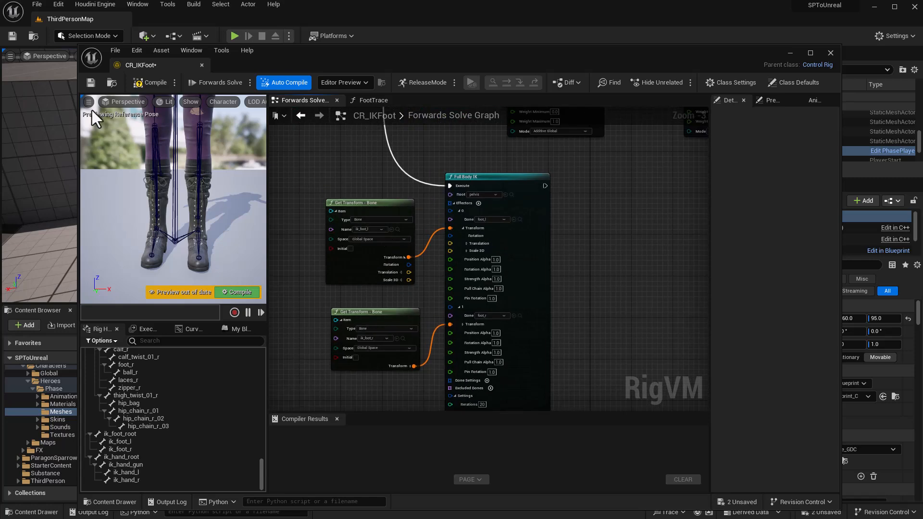
left_click(153, 82)
left_click(90, 82)
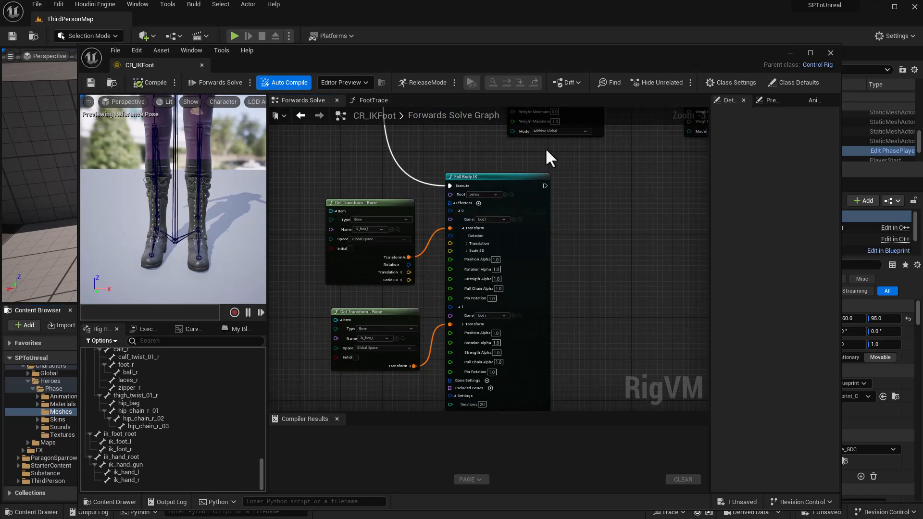
left_click(831, 51)
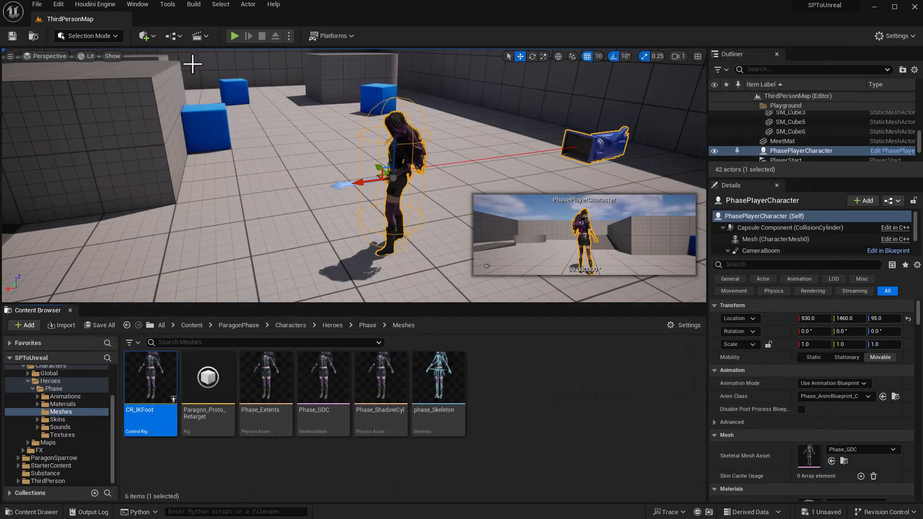
- Play the level and run the character over the ramps and blocks to check the foot placement
left_click(234, 35)
key("w")
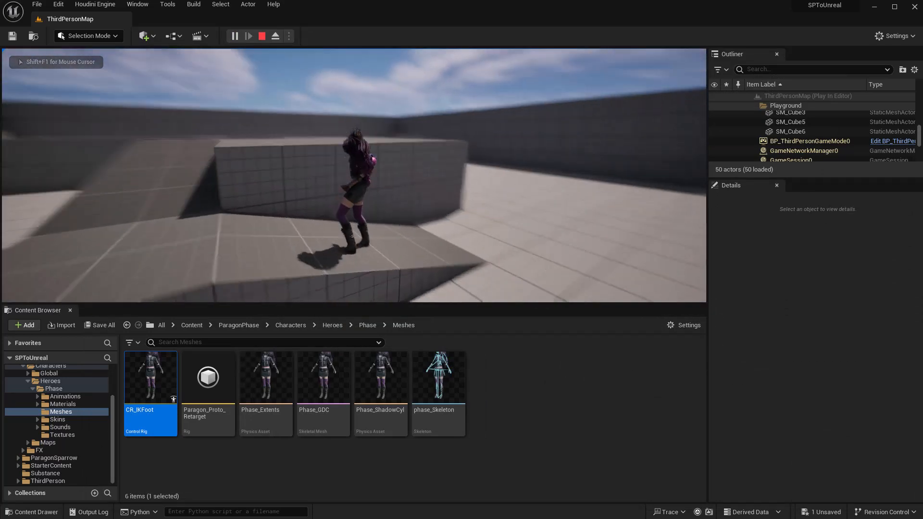
key("w")
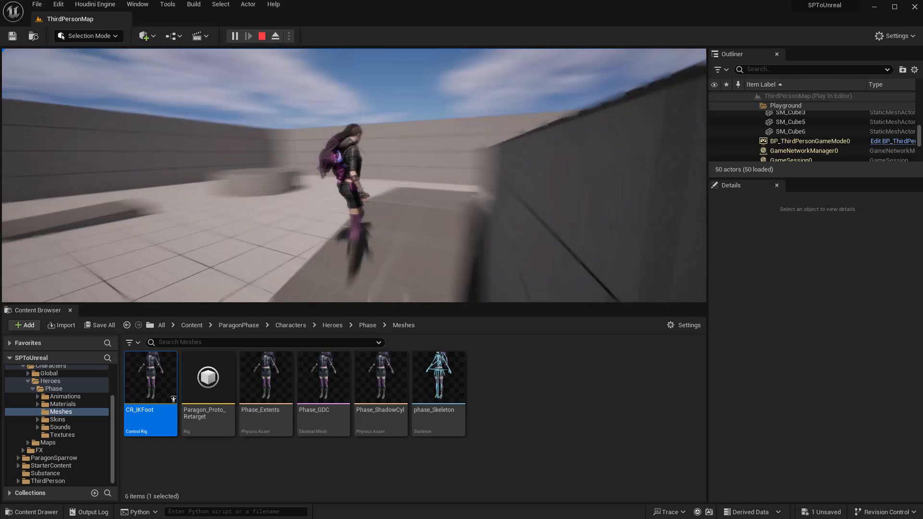
key("w")
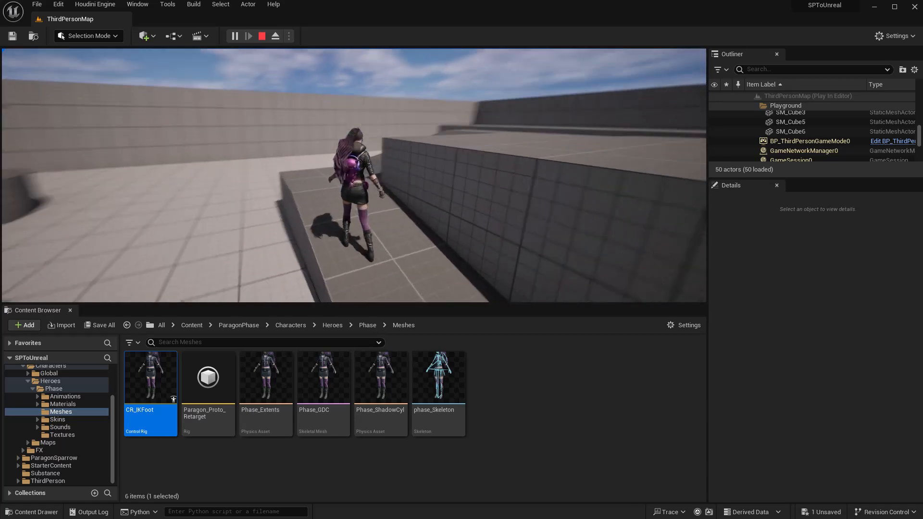
key("w")
key("w")
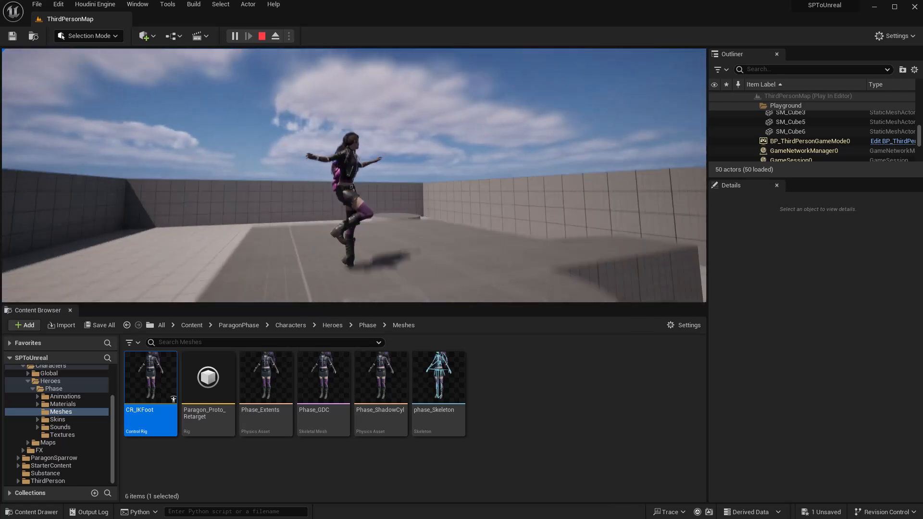
- Jump repeatedly with the character to check the feet in the air, and stop the play session
key("space")
key("space")
key("w")
key("space")
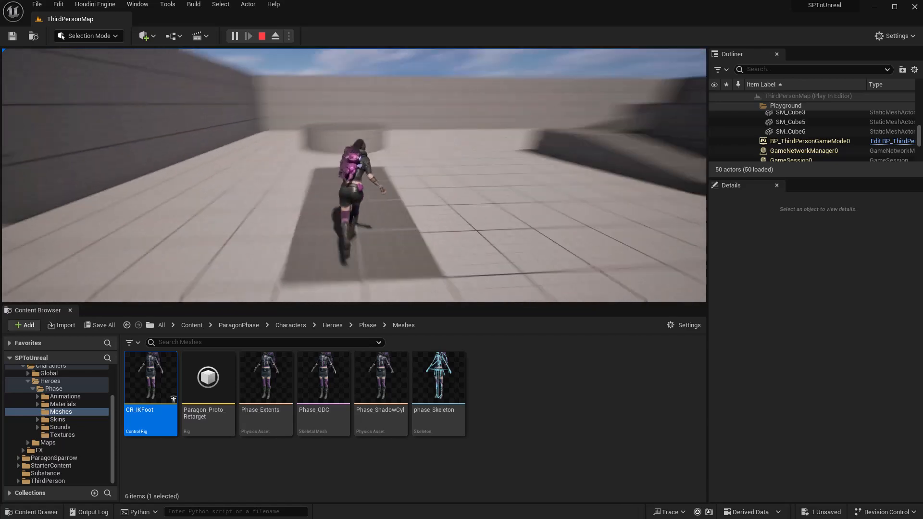
key("space")
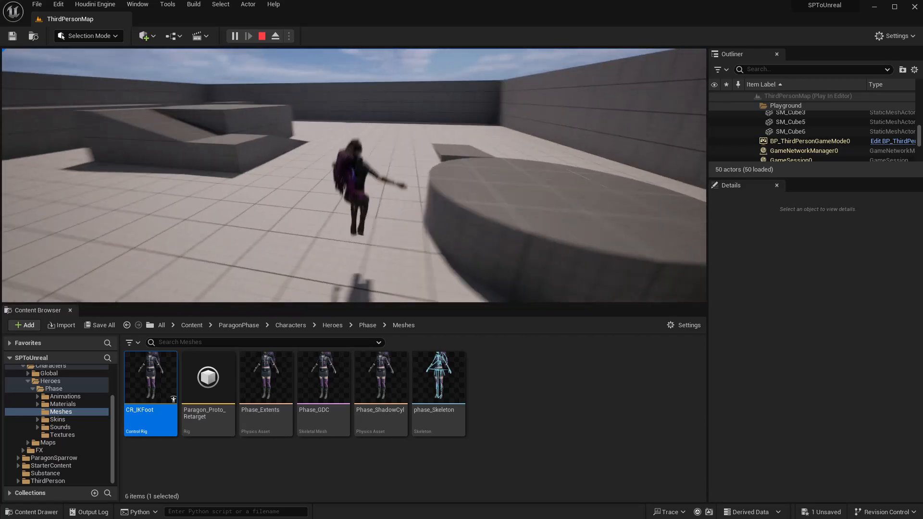
key("Escape")
left_click(260, 458)
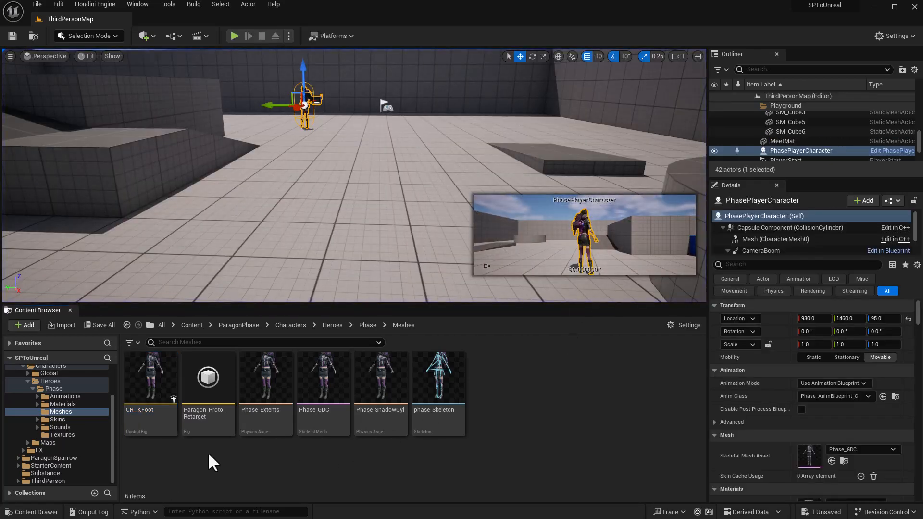
- Reopen CR_IKFoot, add a Branch node before FootTrace and connect the Sequence node's first output to the Branch's Execute input
double_click(152, 382)
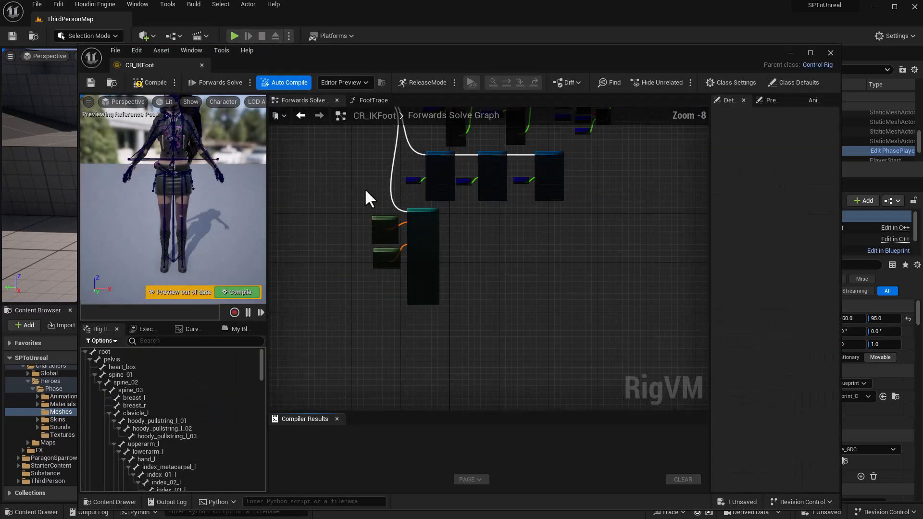
scroll(450, 284, "up", 6)
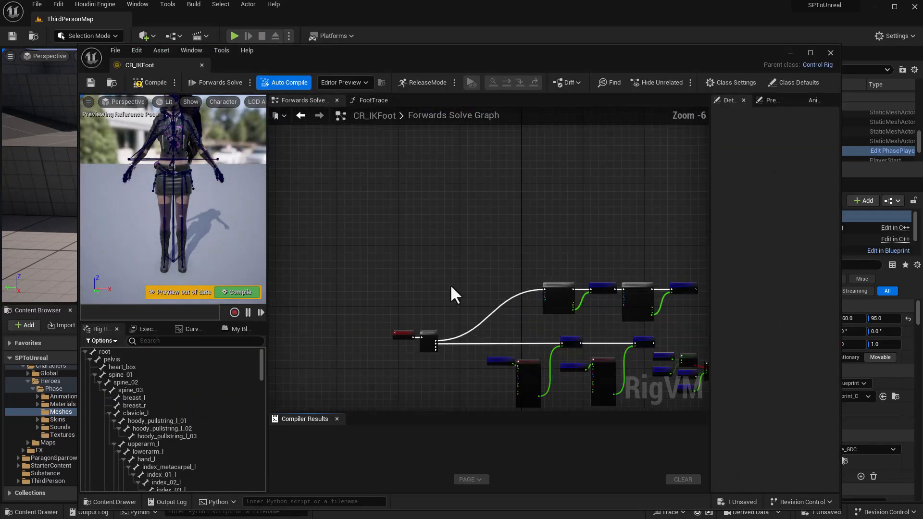
key("b")
left_click(423, 181)
right_click_drag(349, 246, 525, 226)
left_click_drag(435, 302, 606, 176)
right_click_drag(690, 193, 504, 247)
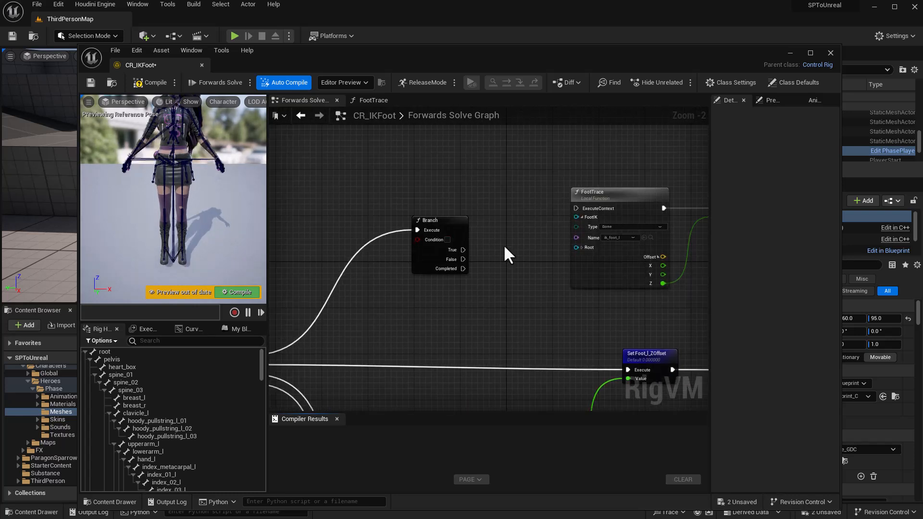
- Connect the Branch's True output to the ik_foot_l FootTrace's ExecuteContext and promote the Branch's Condition to a variable
scroll(503, 247, "up", 1)
left_click_drag(458, 250, 588, 202)
left_click_drag(412, 258, 372, 298)
scroll(436, 232, "up", 1)
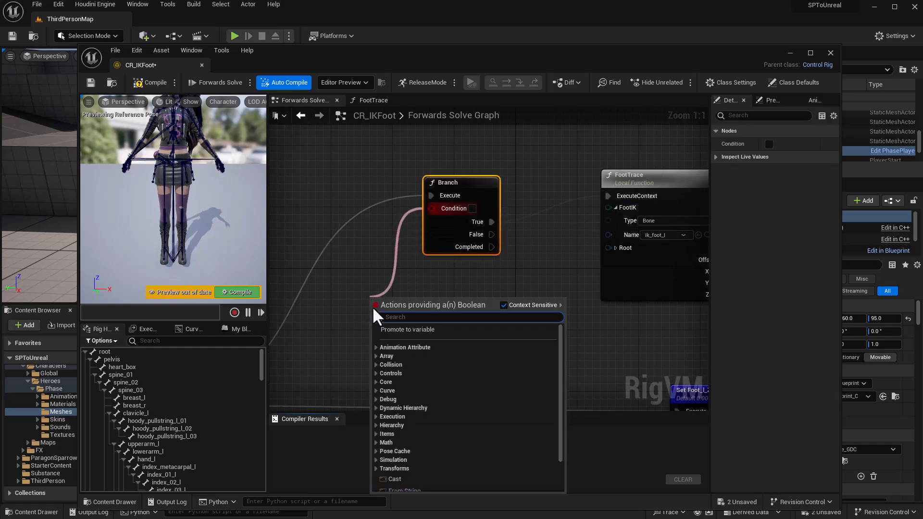
left_click(402, 334)
right_click_drag(333, 307, 363, 243)
left_click_drag(455, 249, 377, 269)
right_click_drag(377, 269, 422, 235)
- Rename the new Branch condition variable to IsOnGround
left_click(240, 329)
scroll(159, 452, "down", 2)
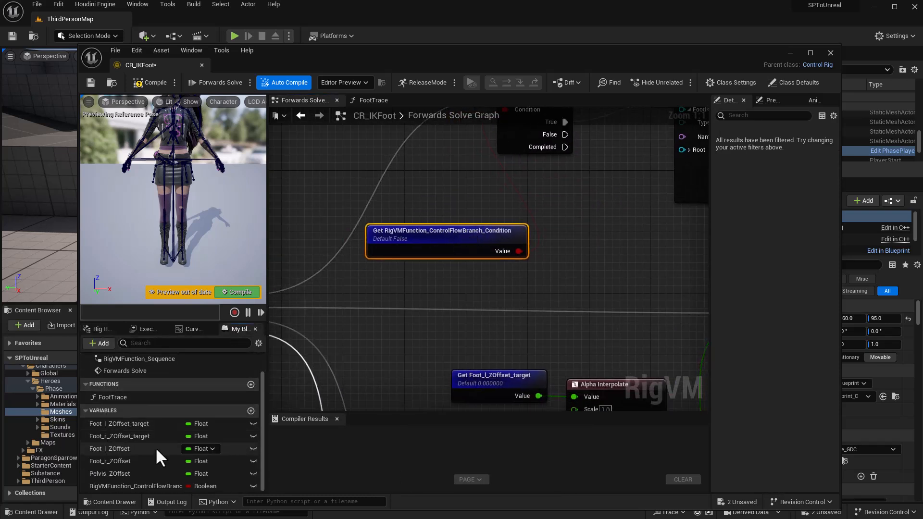
double_click(125, 485)
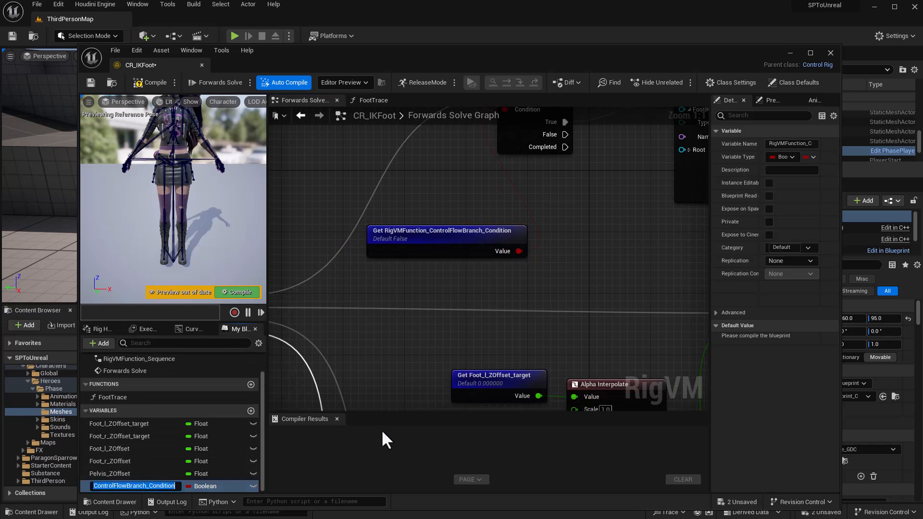
type("IsOnGround")
key("Return")
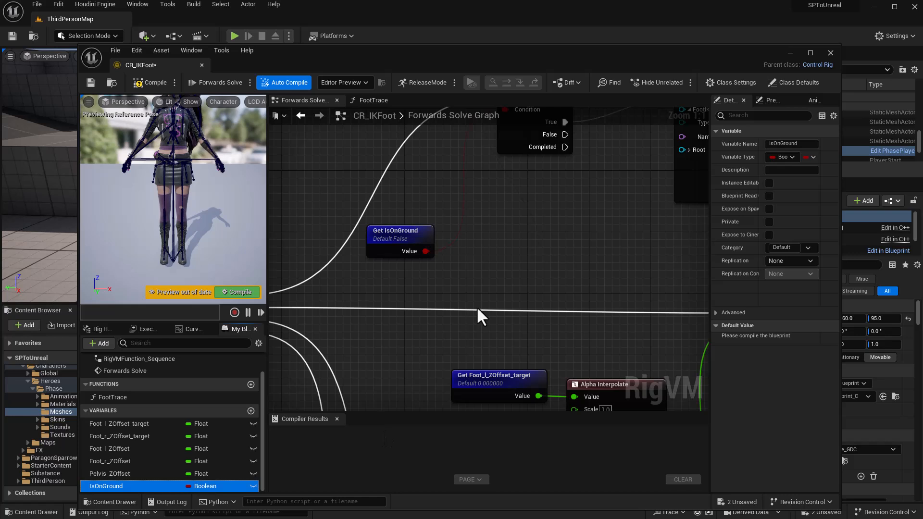
- Move the Get IsOnGround node closer beneath the Branch node and tidy the Branch's position
right_click_drag(472, 316, 520, 361)
left_click_drag(388, 357, 387, 289)
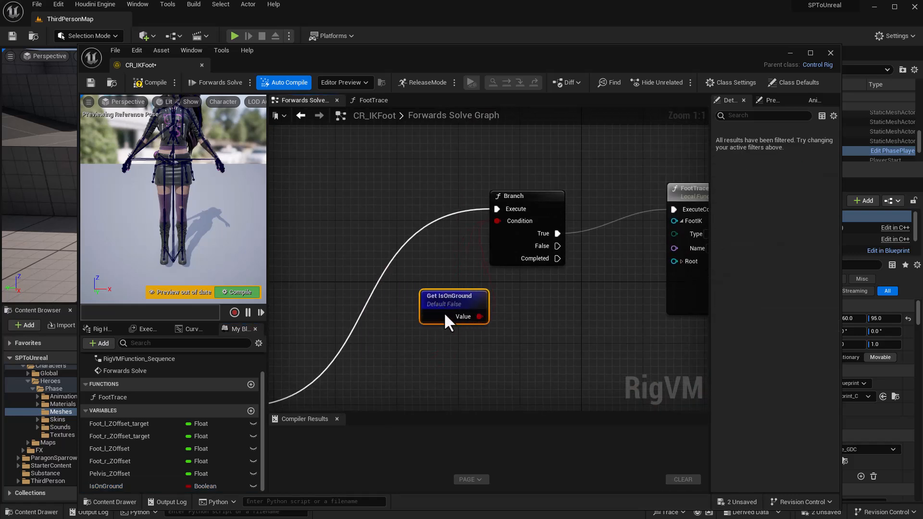
right_click_drag(543, 318, 495, 197)
right_click_drag(603, 184, 397, 237)
right_click_drag(533, 235, 503, 245)
mouse_move(476, 197)
left_mouse_down()
mouse_move(498, 248)
mouse_move(450, 179)
mouse_move(465, 180)
mouse_move(474, 194)
left_mouse_up()
right_click_drag(472, 223, 477, 195)
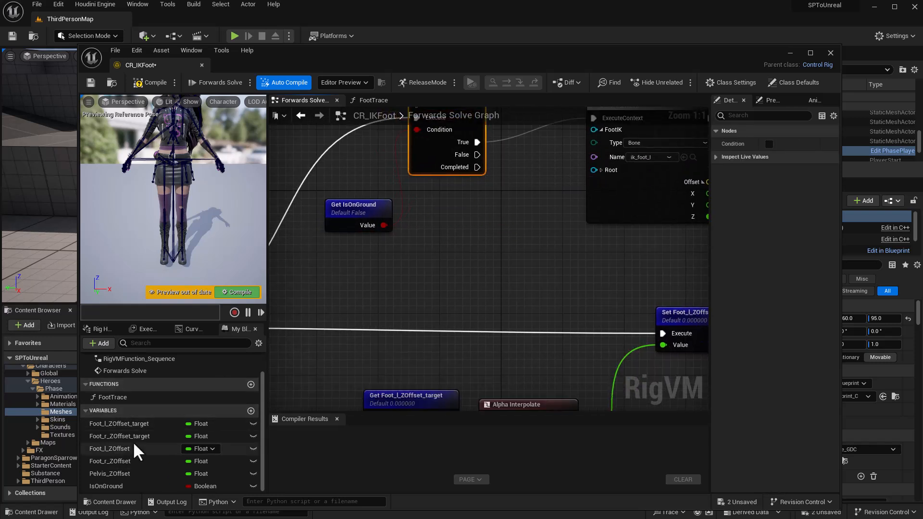
- Add Set nodes for Foot_l_ZOffset_target and Foot_r_ZOffset_target below FootTrace and chain the left one's execution into the right one
left_click(144, 423)
left_click_drag(145, 424, 469, 288)
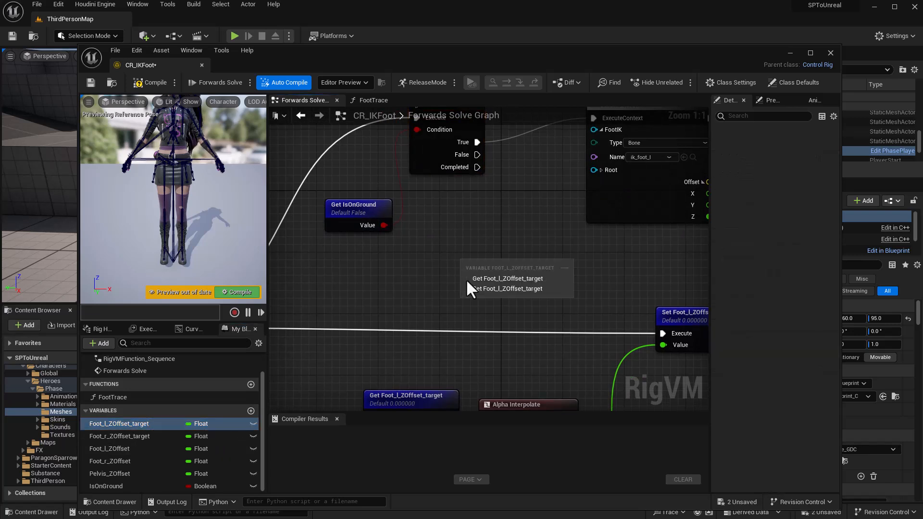
left_click(492, 289)
left_click_drag(122, 436, 607, 255)
left_click(630, 282)
left_click_drag(549, 285, 619, 279)
- Connect the Branch's False output to the Set Foot_l_ZOffset_target node and reposition that node
right_click_drag(499, 216, 508, 240)
left_click_drag(488, 180, 481, 310)
left_click_drag(519, 289, 523, 260)
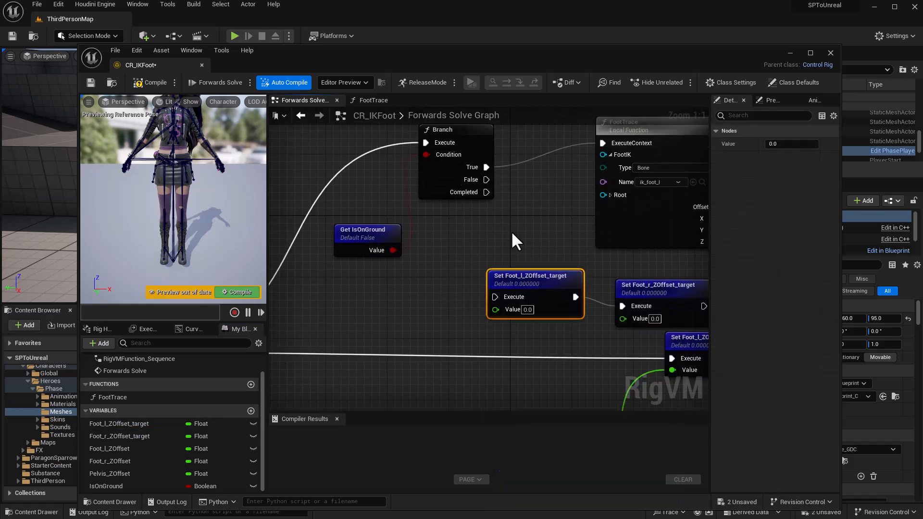
left_click_drag(487, 180, 495, 297)
left_click_drag(527, 270, 535, 285)
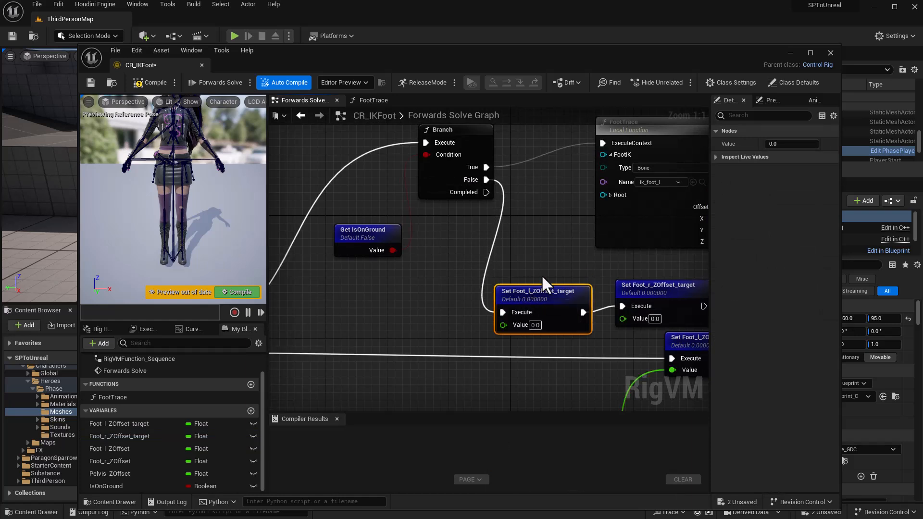
- Straighten the connection between the two Set ZOffset_target nodes and shift the Set Foot_l_ZOffset node slightly to tidy the layout
right_click_drag(545, 259, 484, 236)
left_click_drag(484, 236, 570, 299)
key("q")
right_click_drag(633, 331, 580, 294)
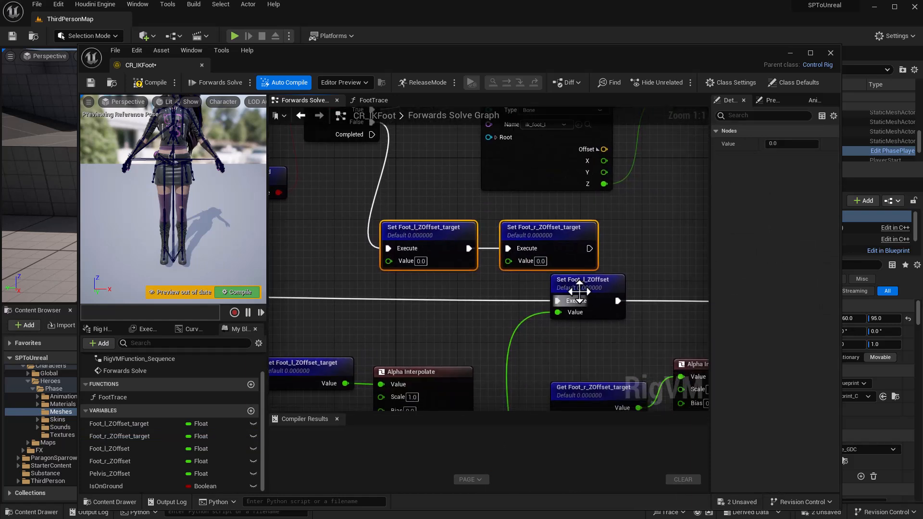
left_click_drag(581, 287, 597, 288)
right_click_drag(477, 237, 471, 275)
left_click_drag(439, 234, 543, 262)
right_click_drag(340, 193, 446, 209)
right_click_drag(410, 235, 489, 227)
- Make the IsOnGround variable Instance Editable, then compile, save and close the control rig
left_click(414, 237)
left_click(126, 486)
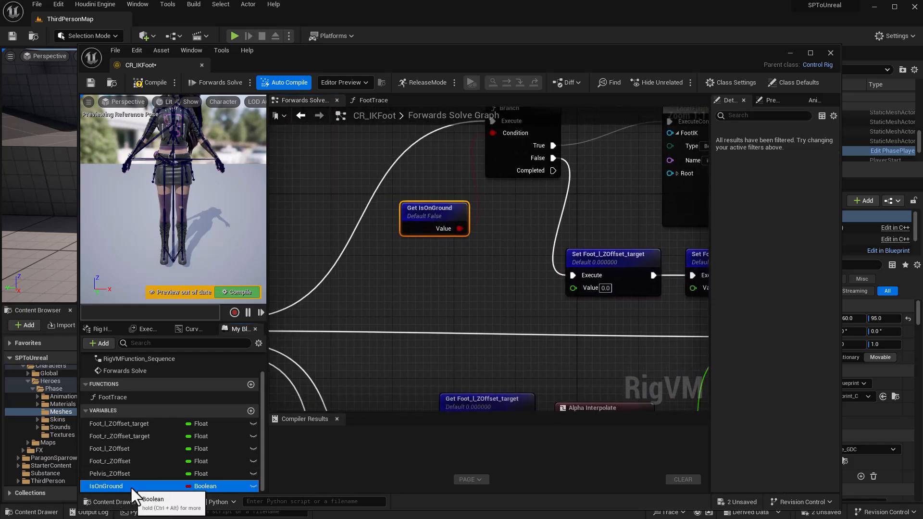
left_click(90, 82)
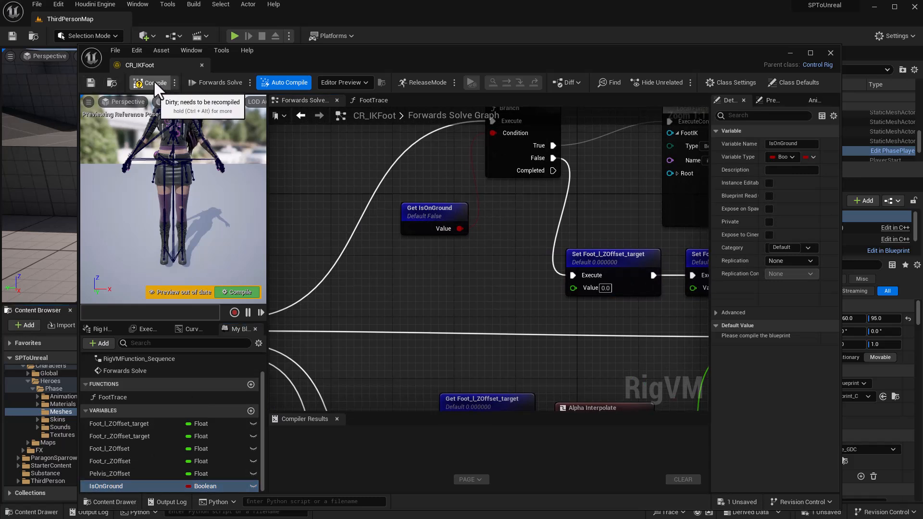
left_click(770, 183)
left_click_drag(709, 190, 643, 190)
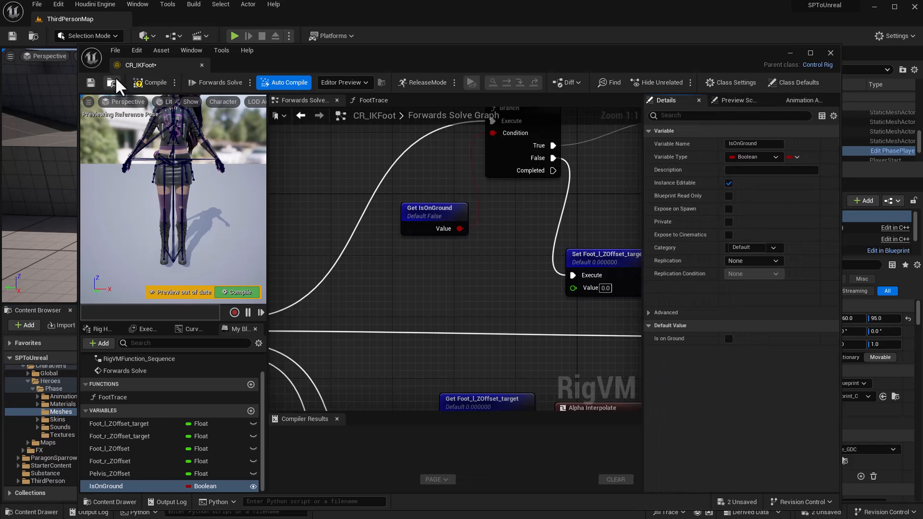
left_click(130, 84)
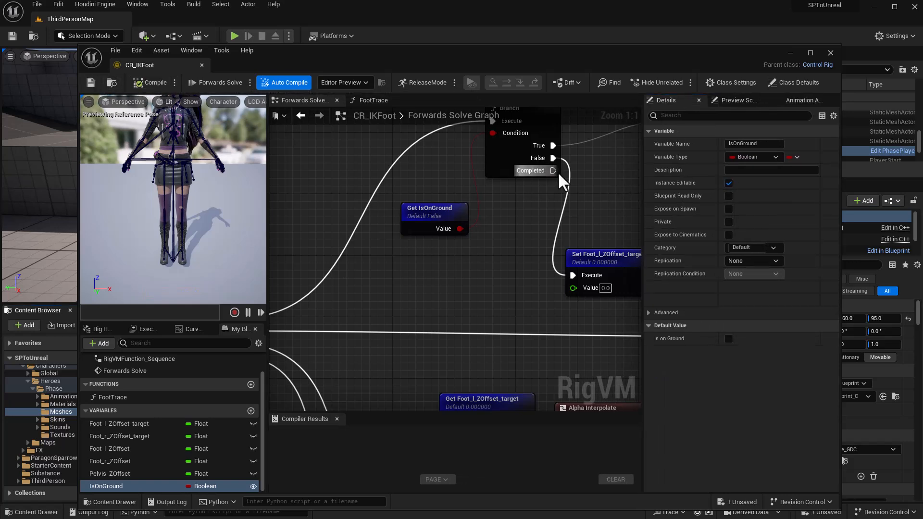
left_click(831, 53)
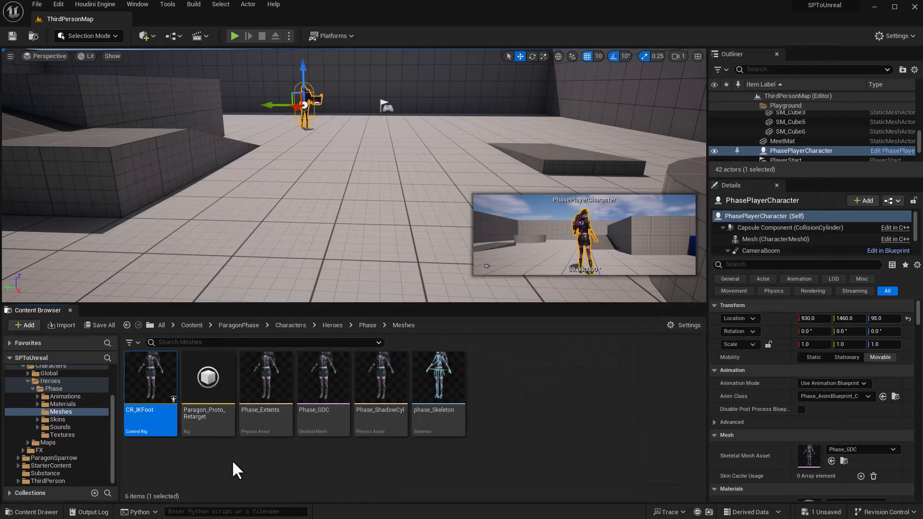
- Open Phase_AnimBlueprint from the Phase_GDC mesh and show the AnimGraph's Control Rig node details in a wider view
double_click(320, 380)
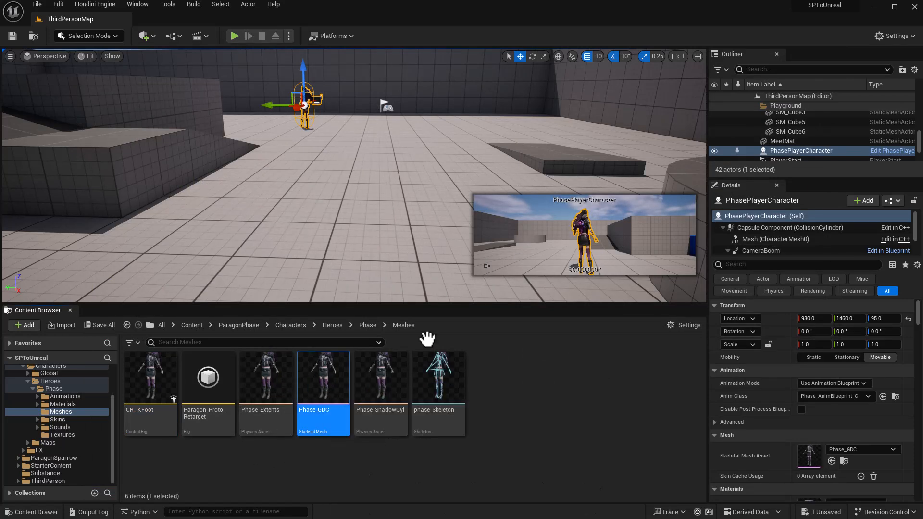
left_click(769, 83)
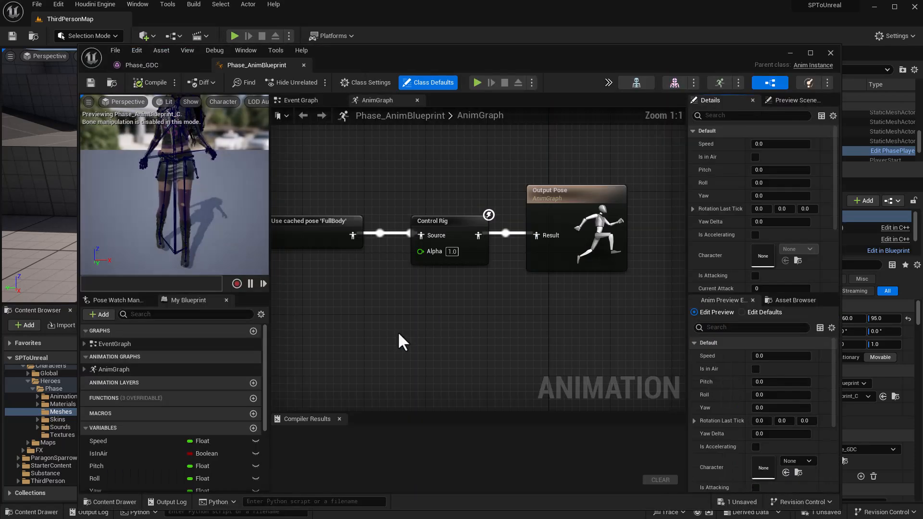
left_click(506, 212)
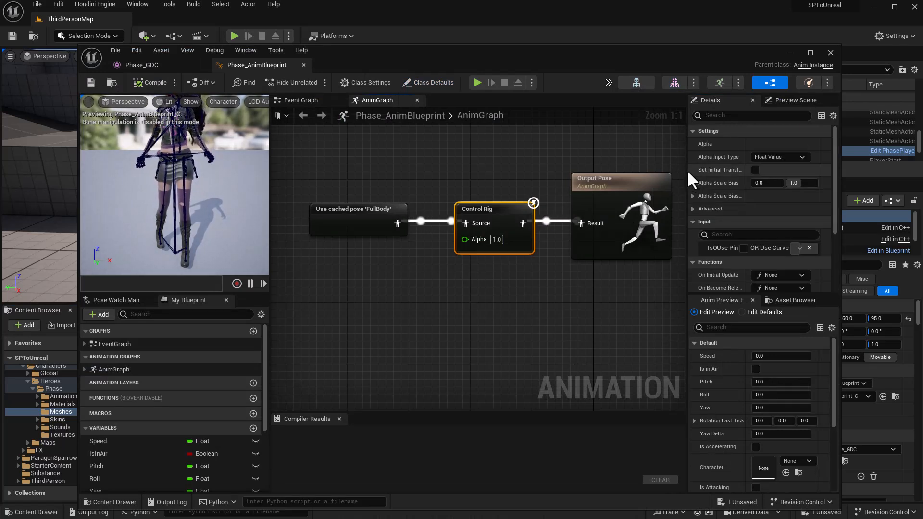
left_click_drag(688, 173, 496, 181)
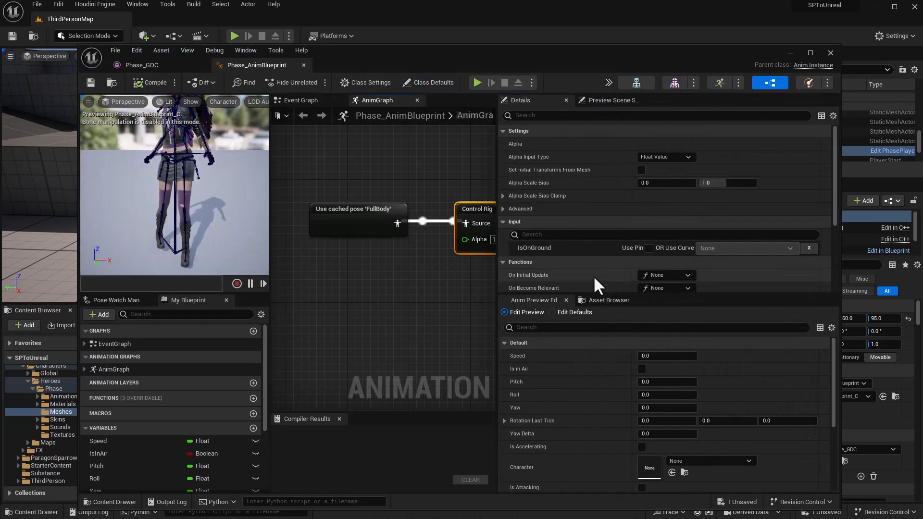
- Expose the Control Rig node's IsOnGround input as a pin and make room in front of it in the AnimGraph
left_click(649, 248)
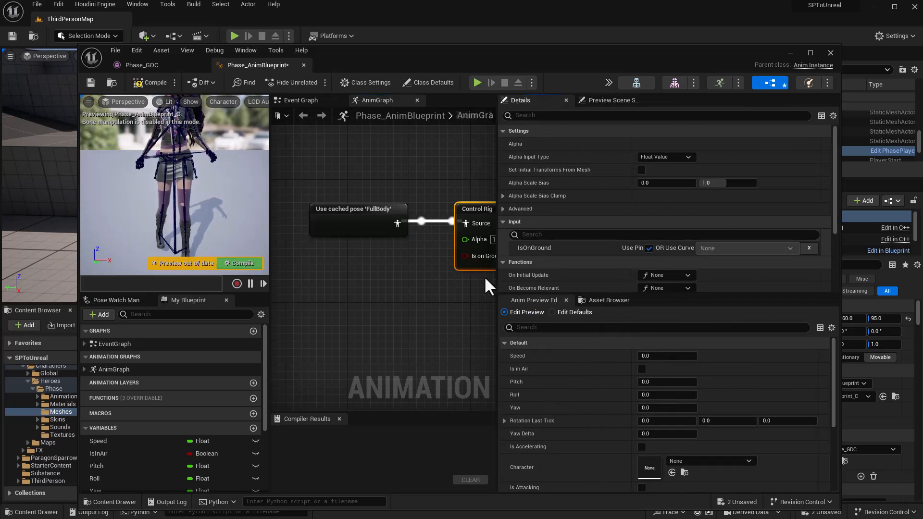
right_click_drag(450, 264, 393, 254)
left_click_drag(410, 248, 369, 273)
left_click(327, 262)
right_click_drag(326, 260, 304, 281)
- Add a getter for the IsInAir variable beneath the cached pose node and feed it into a NOT Boolean node
left_click_drag(100, 453, 331, 302)
left_click(346, 314)
right_click_drag(346, 290, 422, 287)
mouse_move(422, 290)
left_mouse_down()
mouse_move(358, 289)
mouse_move(428, 294)
left_mouse_up()
type("not boo")
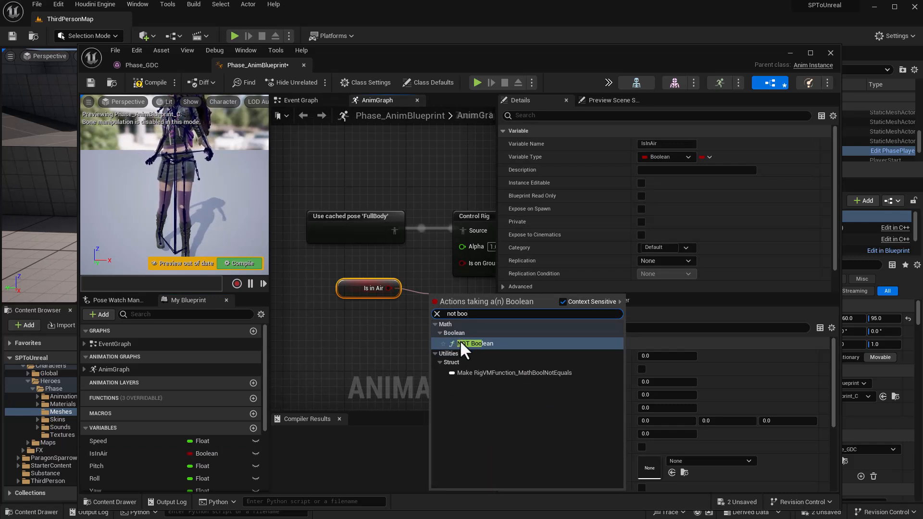
left_click(460, 342)
- Connect the NOT node's output to the Control Rig's Is on Ground pin, then compile and save the animation blueprint
left_click_drag(346, 255, 438, 319)
left_click_drag(393, 296, 310, 305)
left_click(423, 295)
left_click_drag(423, 296, 460, 263)
scroll(374, 293, "down", 1)
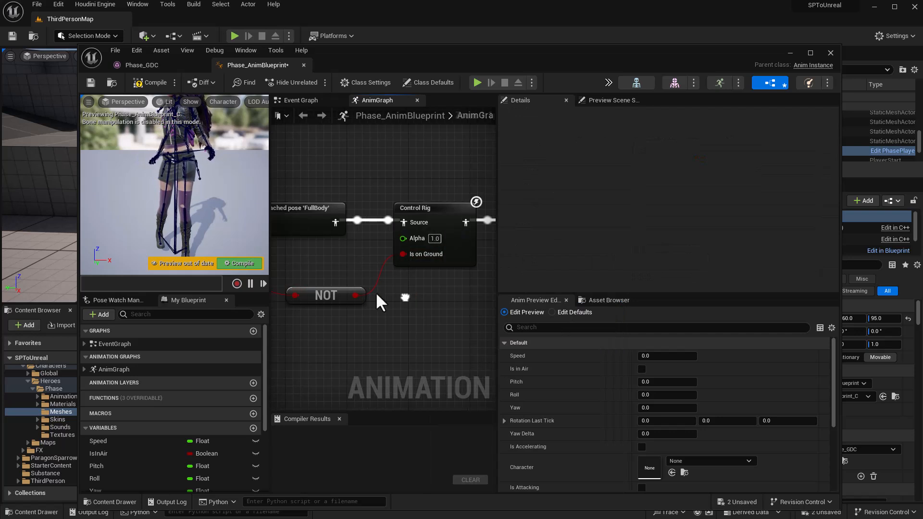
left_click(138, 82)
left_click(90, 82)
- Align the NOT node with the Control Rig's Is on Ground pin, then recompile and save Phase_AnimBlueprint
right_click_drag(355, 259, 422, 244)
left_click_drag(423, 243, 322, 290)
left_click_drag(409, 270, 399, 243)
right_click_drag(422, 276, 367, 299)
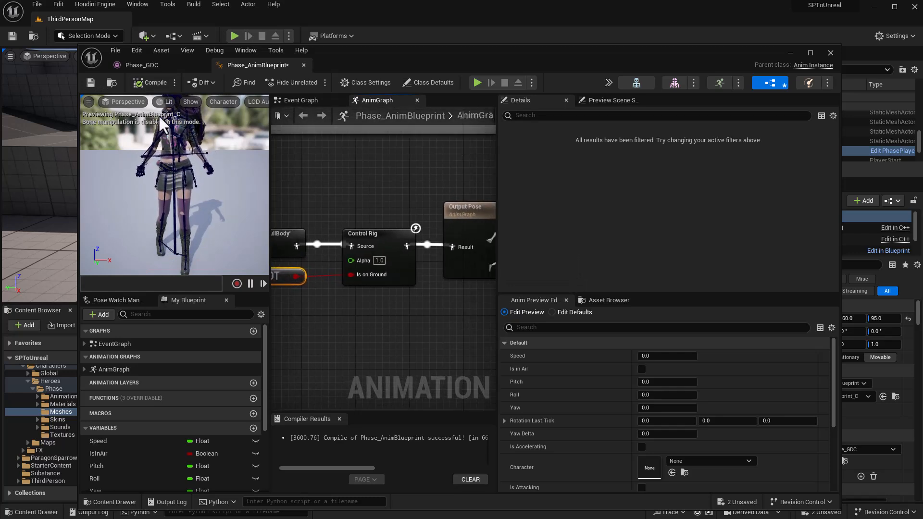
left_click(141, 88)
left_click(87, 84)
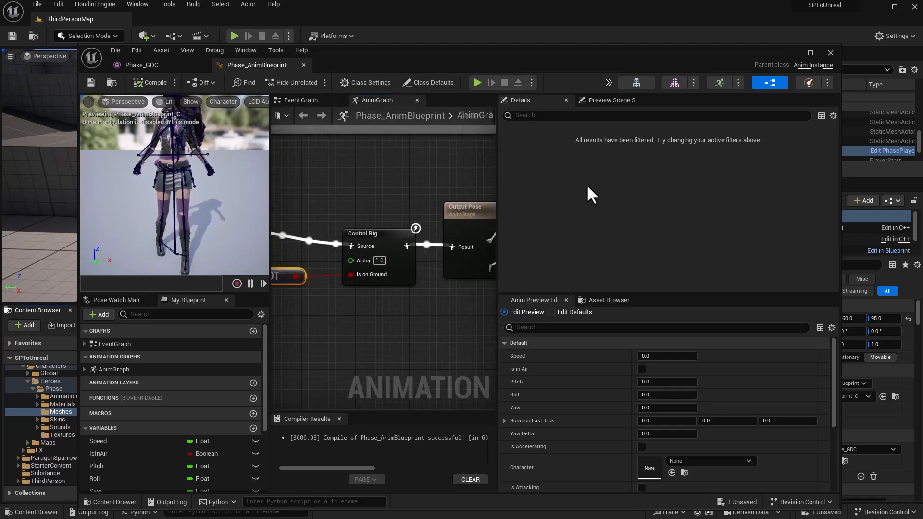
- Play ThirdPersonMap and run and jump the character over ramps, blocks and flat ground to test the foot IK, then stop the session
left_click(790, 52)
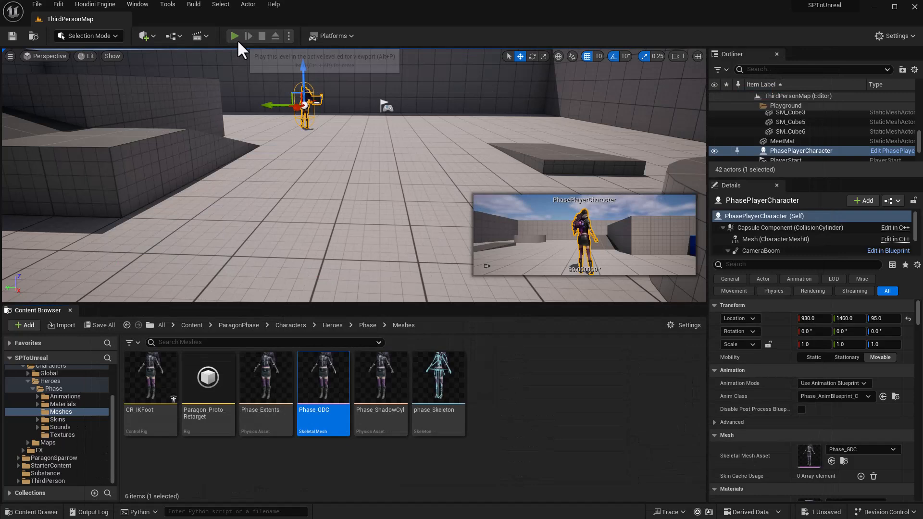
left_click(234, 36)
key("w")
key("space")
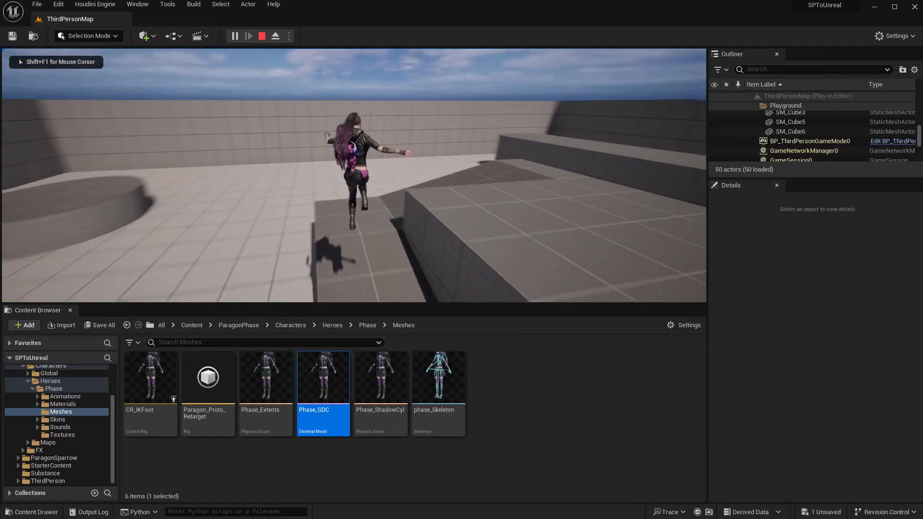
key("w")
key("space")
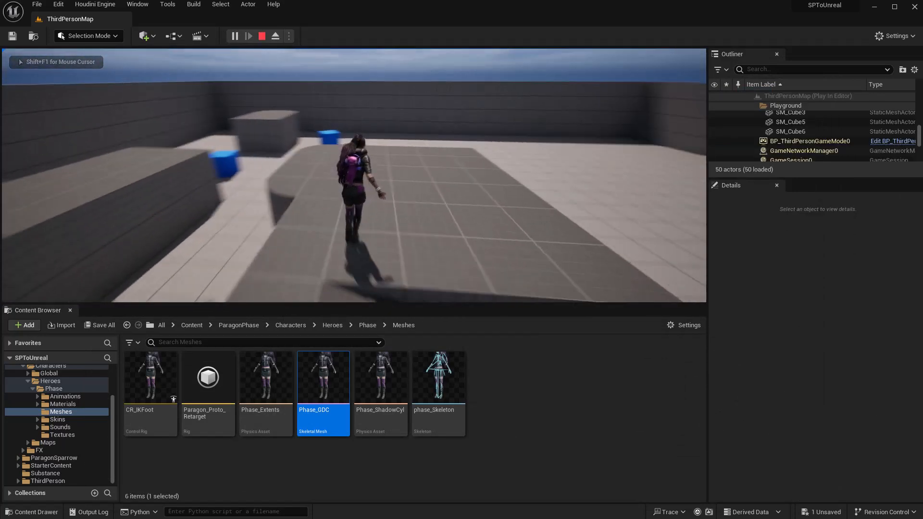
key("w")
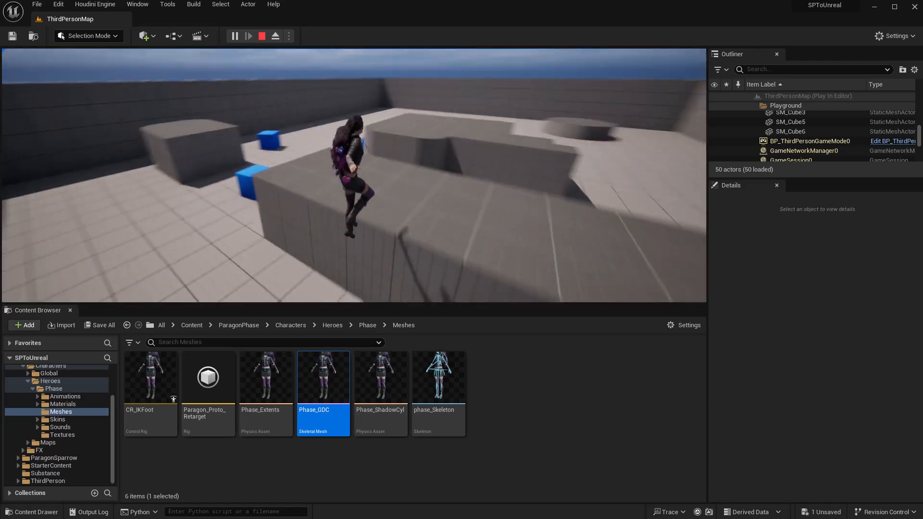
key("w")
key("space")
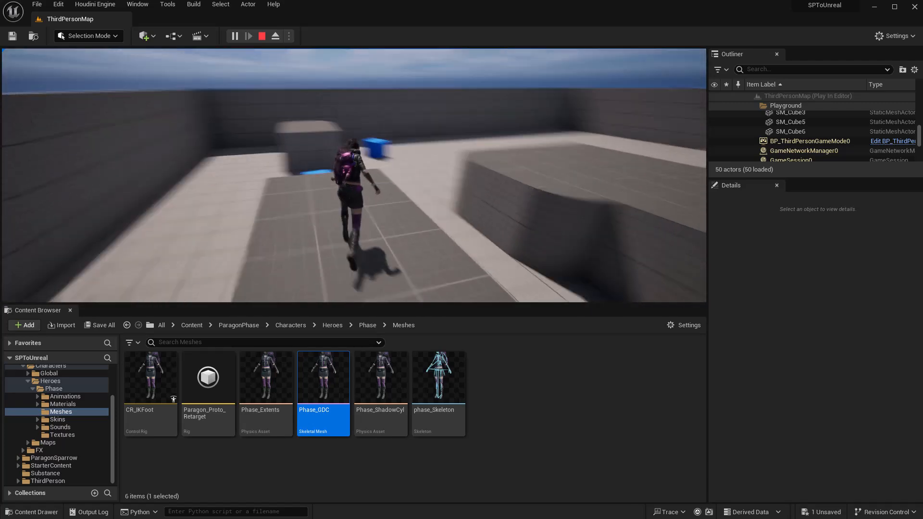
key("space")
key("w")
key("space")
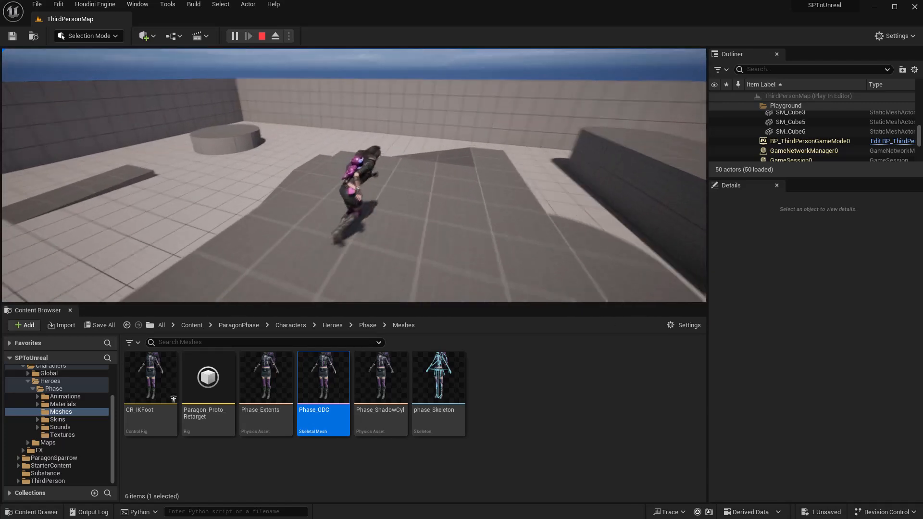
key("w")
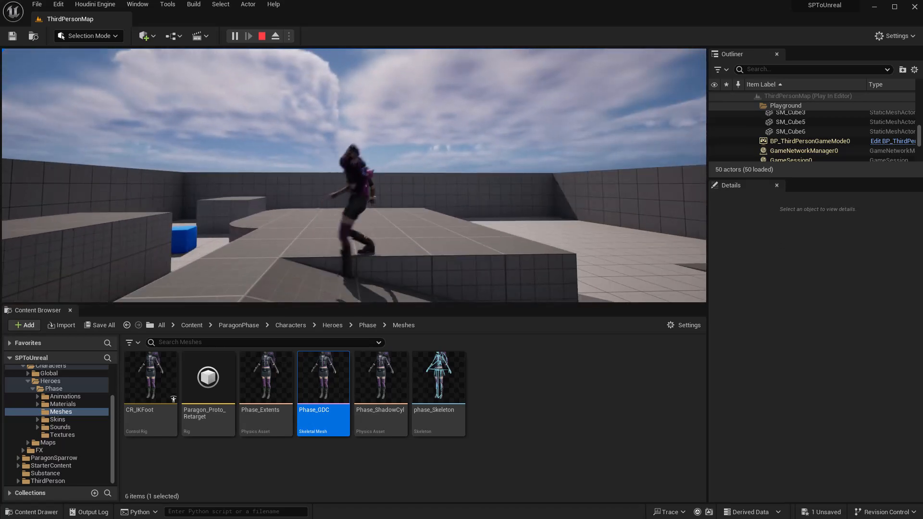
key("w")
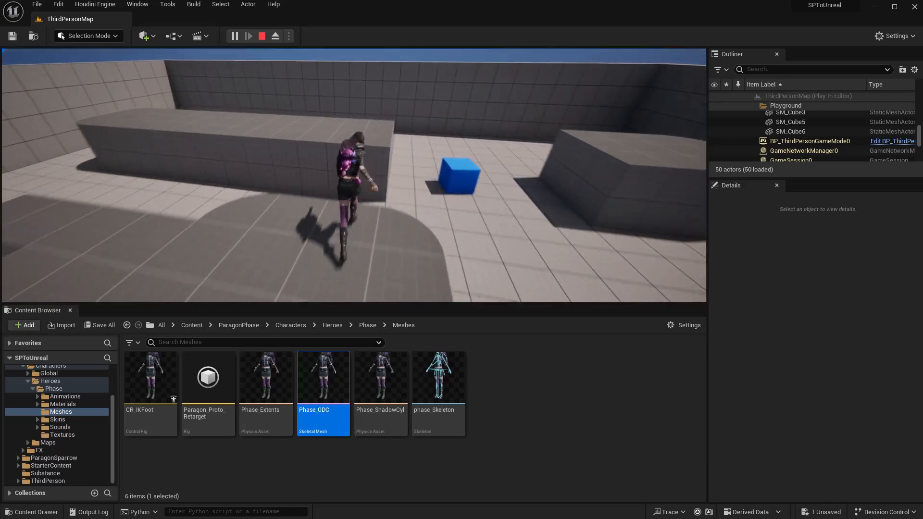
key("space")
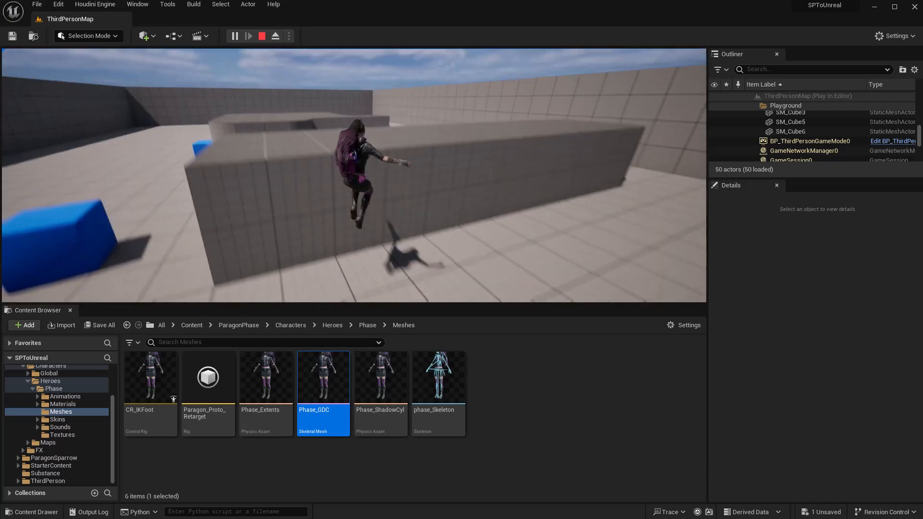
key("space")
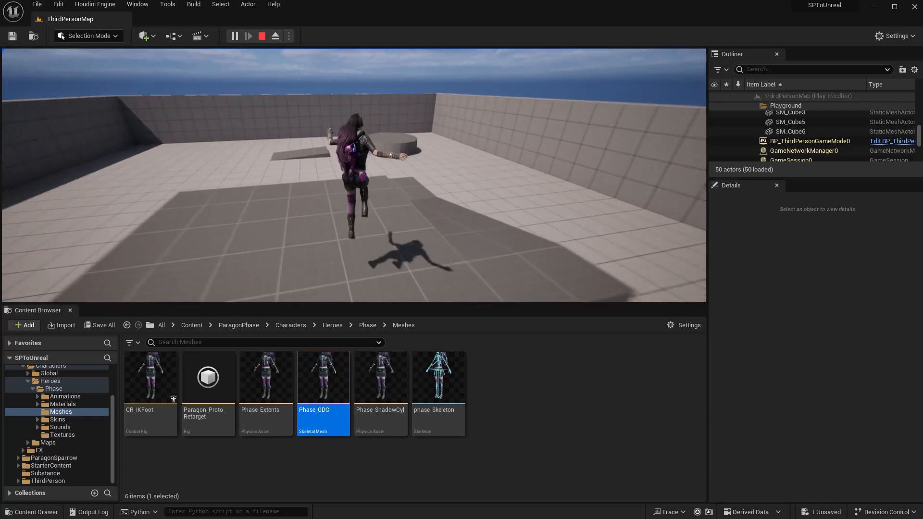
key("s")
key("d")
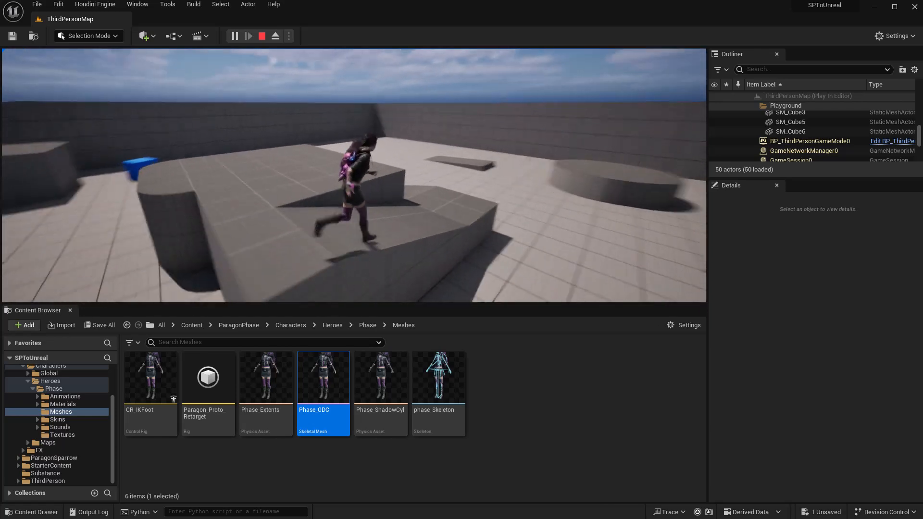
key("w")
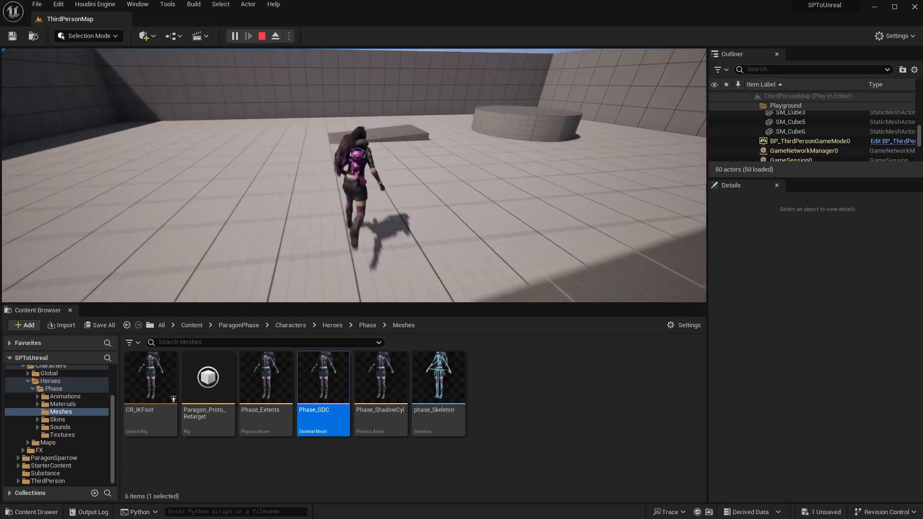
key("space")
key("w")
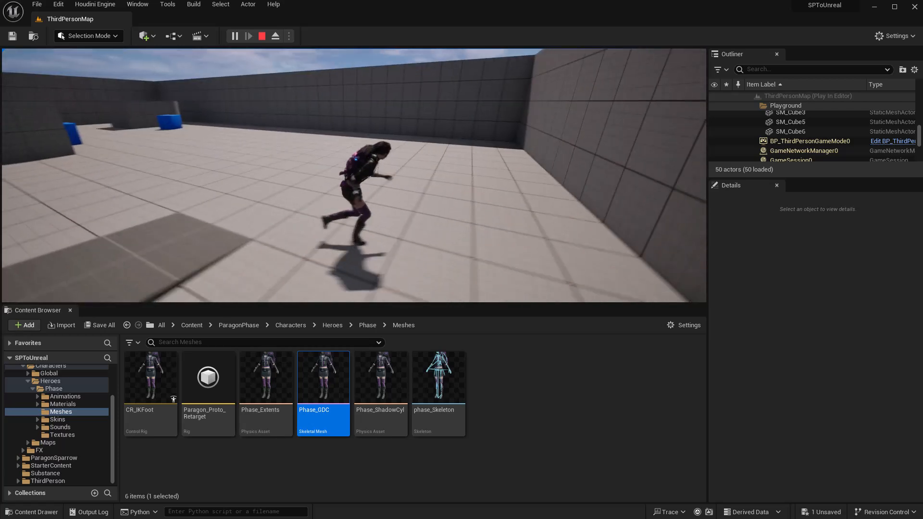
key("space")
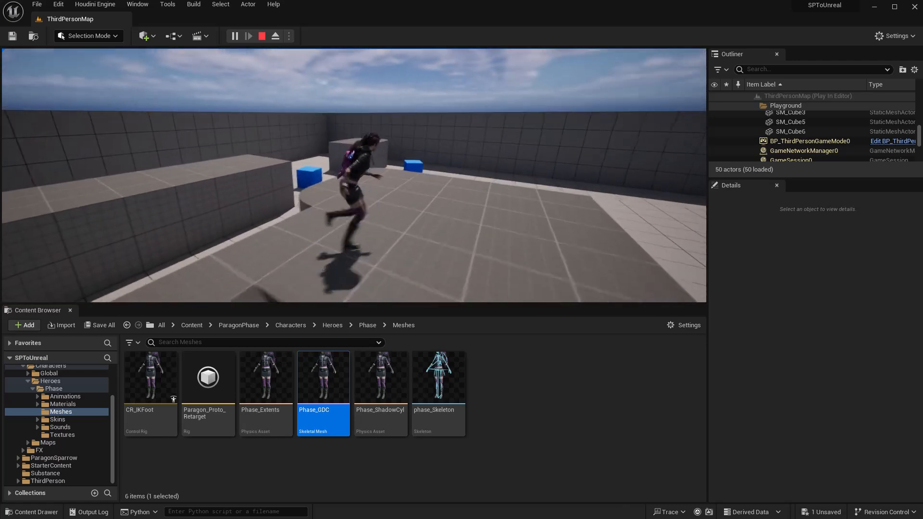
key("Escape")
- Open the CR_IKFoot control rig and shift the Forwards Solve node slightly left, away from the Sequence node
double_click(137, 375)
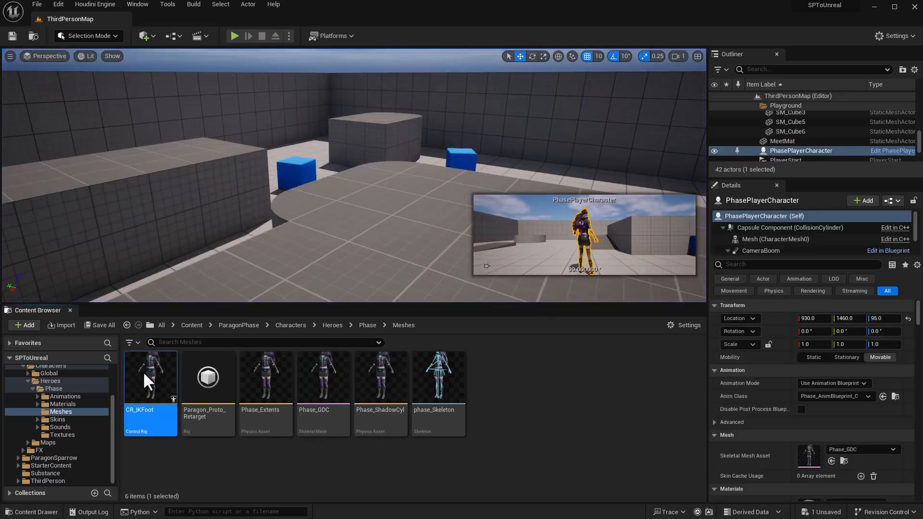
scroll(405, 247, "down", 4)
right_click_drag(417, 239, 486, 178)
scroll(495, 233, "up", 4)
right_click_drag(496, 233, 432, 223)
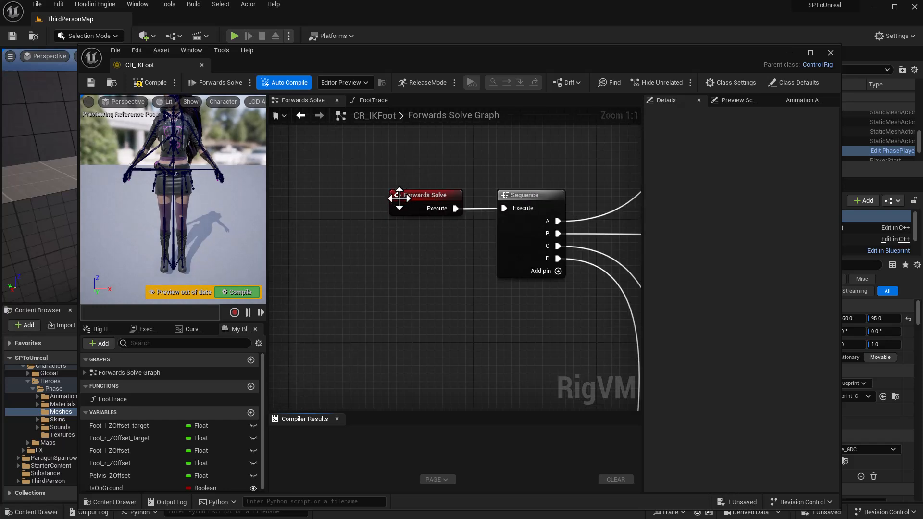
left_click_drag(399, 199, 384, 197)
right_click_drag(428, 258, 389, 288)
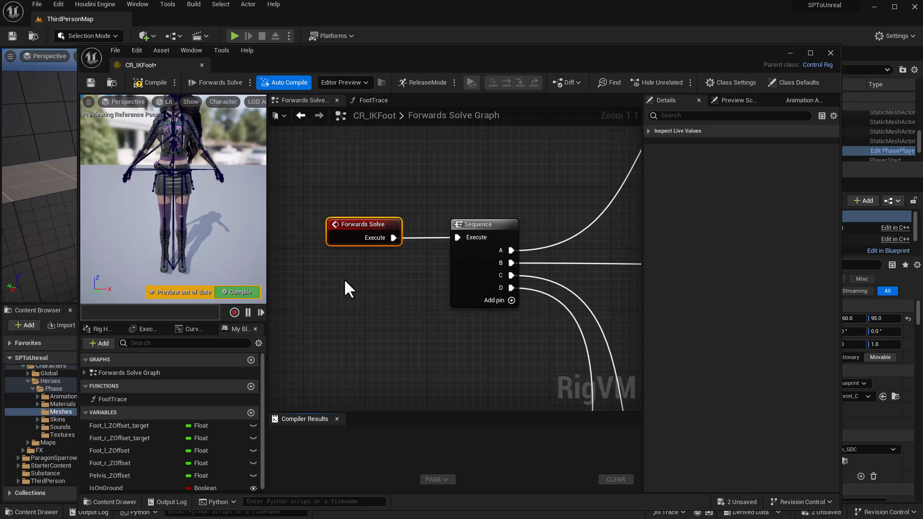
- Examine the solve event options available for the control rig without changing the current one
right_click_drag(344, 278, 395, 216)
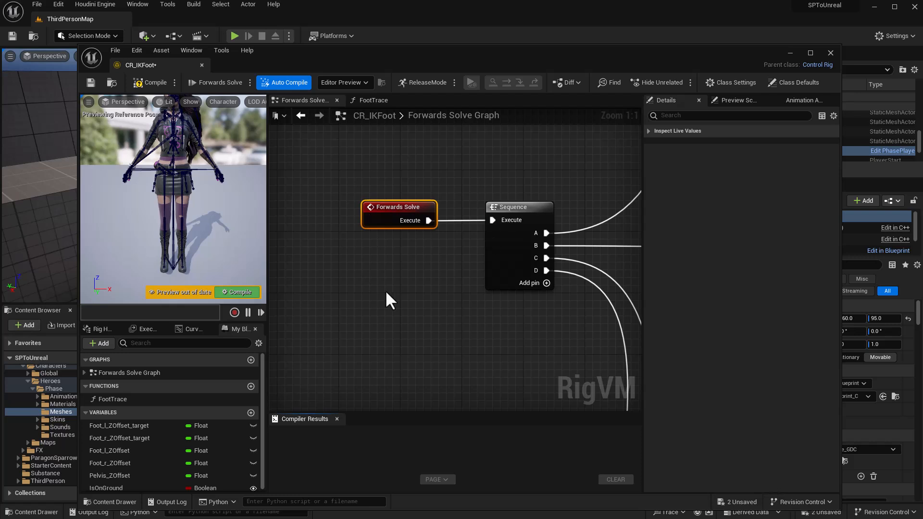
right_click_drag(386, 290, 368, 272)
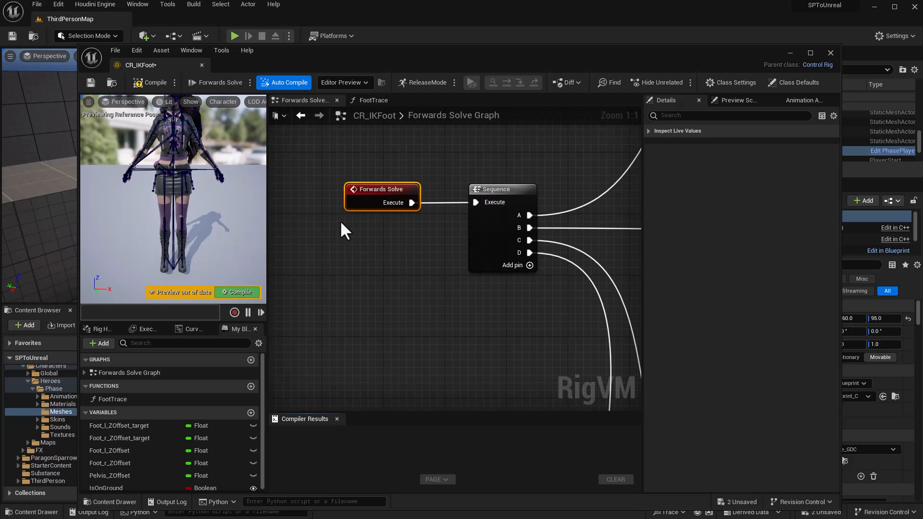
right_click_drag(362, 241, 372, 219)
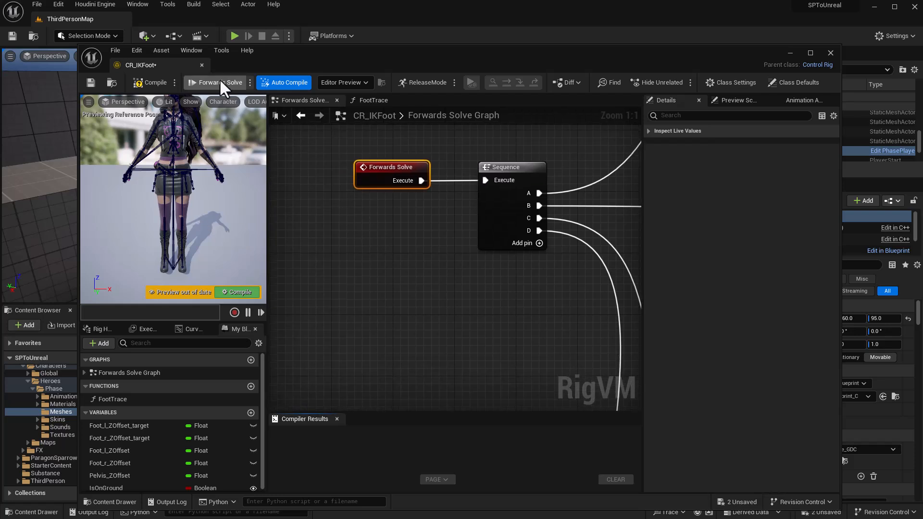
left_click(249, 82)
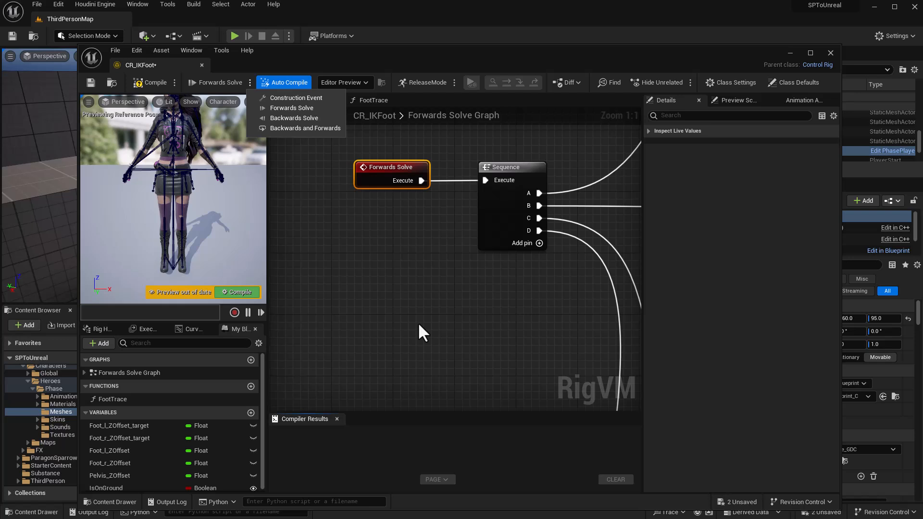
left_click(388, 304)
right_click_drag(388, 305, 412, 293)
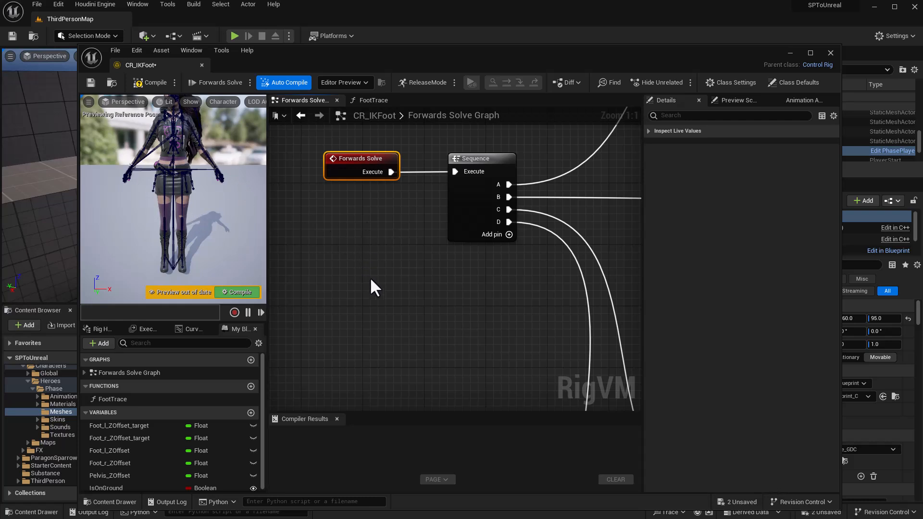
- Move the Sequence and Forwards Solve nodes farther left to widen the space before the rest of the graph
scroll(368, 275, "down", 8)
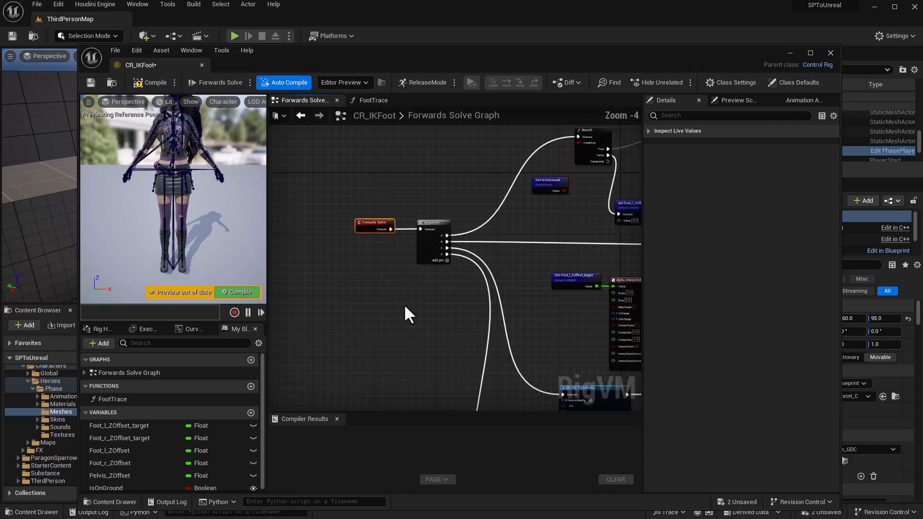
scroll(511, 232, "up", 6)
left_click_drag(468, 282, 315, 349)
right_click_drag(284, 245, 359, 250)
scroll(355, 244, "down", 1)
right_click_drag(333, 168, 397, 217)
scroll(377, 273, "down", 3)
scroll(348, 172, "up", 2)
left_click_drag(351, 158, 321, 204)
right_click_drag(309, 235, 423, 275)
scroll(463, 278, "up", 5)
left_click(358, 209)
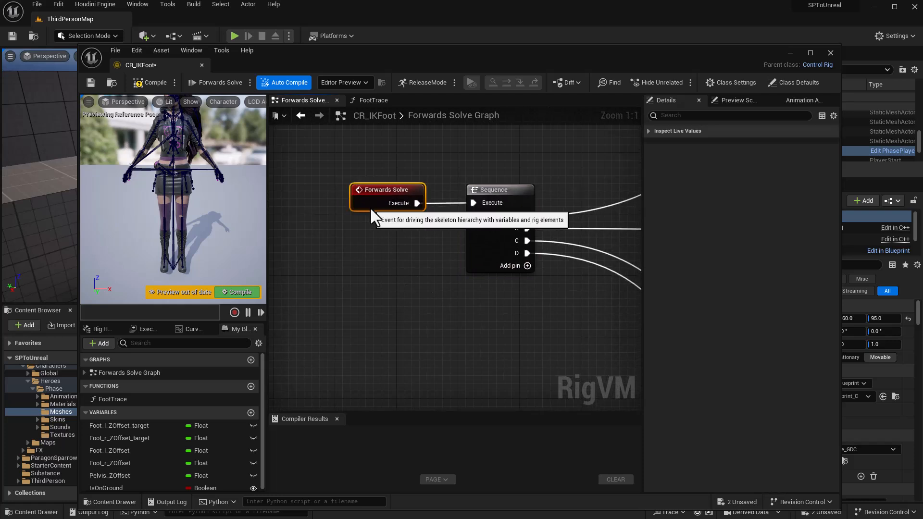
- Save the CR_IKFoot control rig
scroll(390, 231, "down", 4)
mouse_move(426, 327)
right_mouse_down()
mouse_move(361, 269)
mouse_move(305, 313)
mouse_move(324, 331)
mouse_move(452, 330)
mouse_move(439, 302)
mouse_move(423, 345)
right_mouse_up()
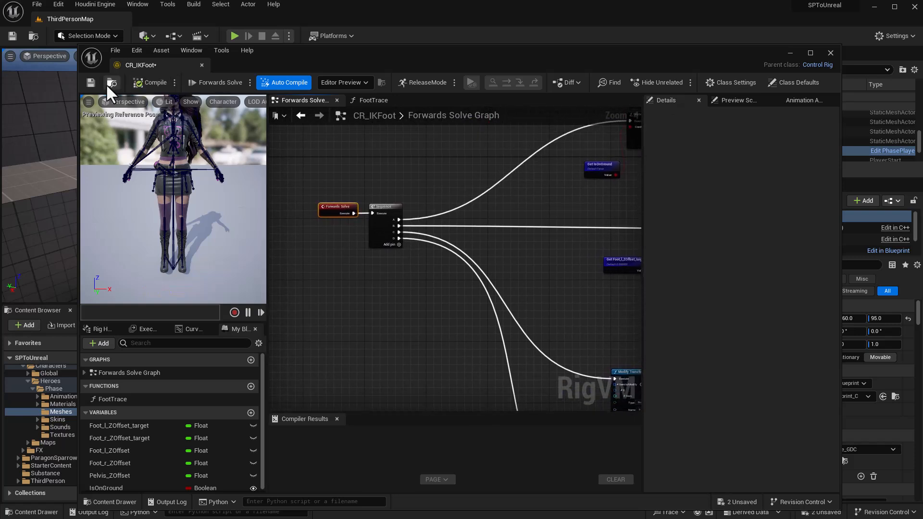
left_click(90, 82)
right_click_drag(409, 359, 433, 379)
scroll(418, 339, "up", 2)
right_click_drag(418, 338, 447, 340)
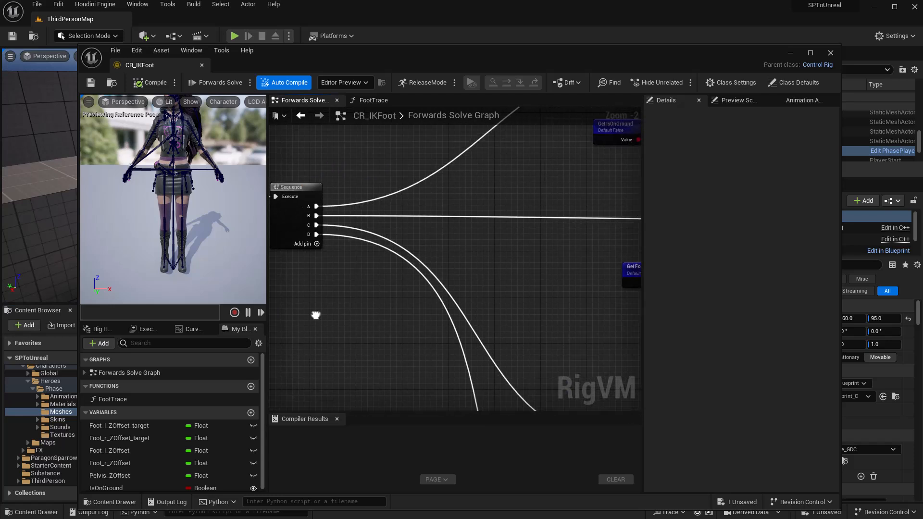